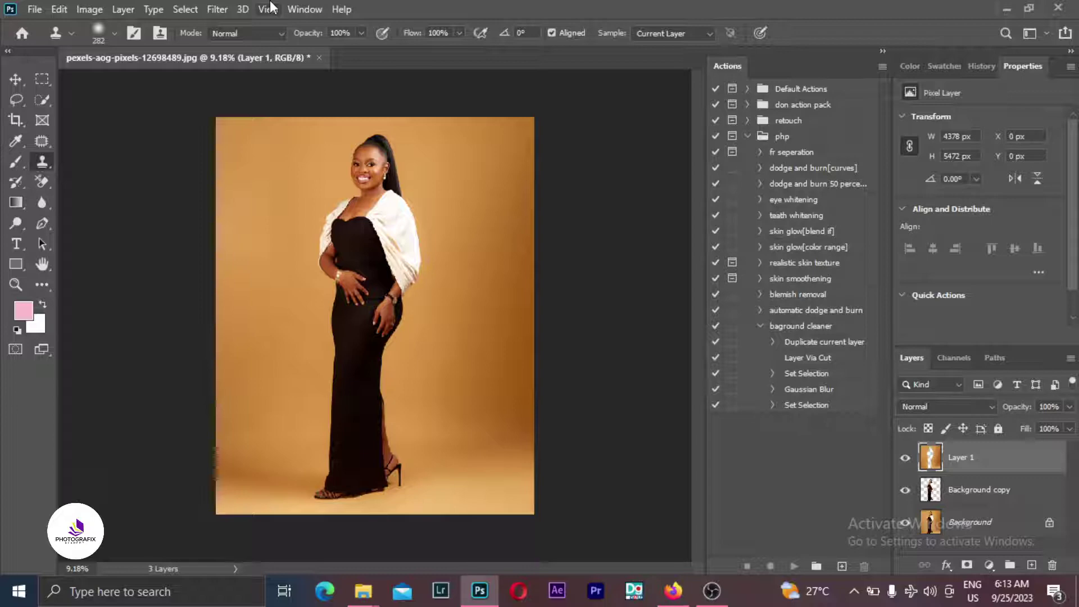
Switch to File Explorer's BACKGROUND folder and display its contents as extra large thumbnails.
{"action": "left_click", "coordinate": [1007, 9]}
{"action": "left_click", "coordinate": [349, 125]}
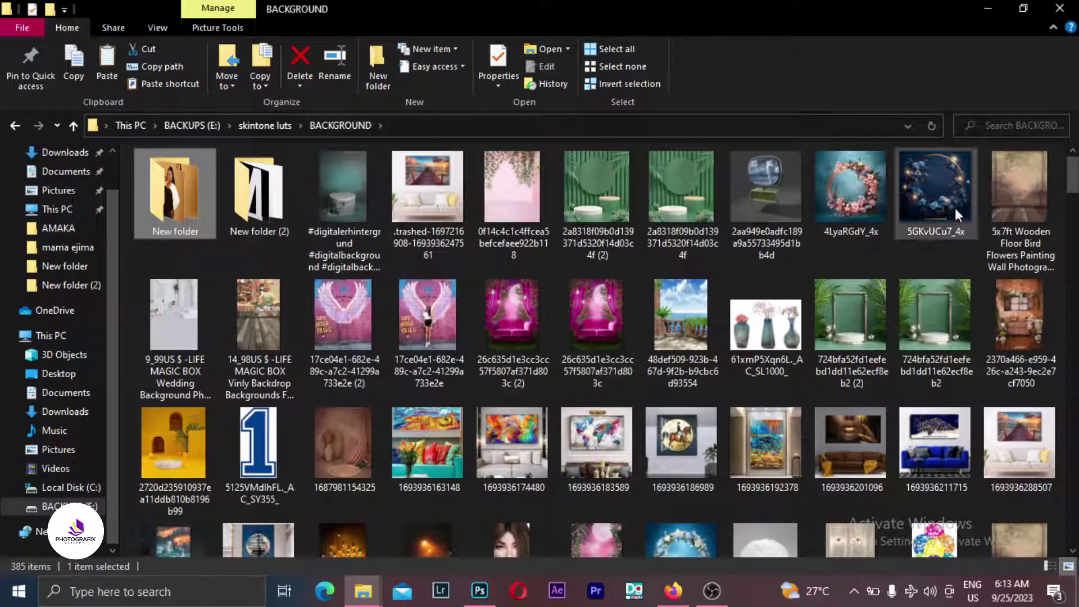
{"action": "right_click", "coordinate": [810, 269]}
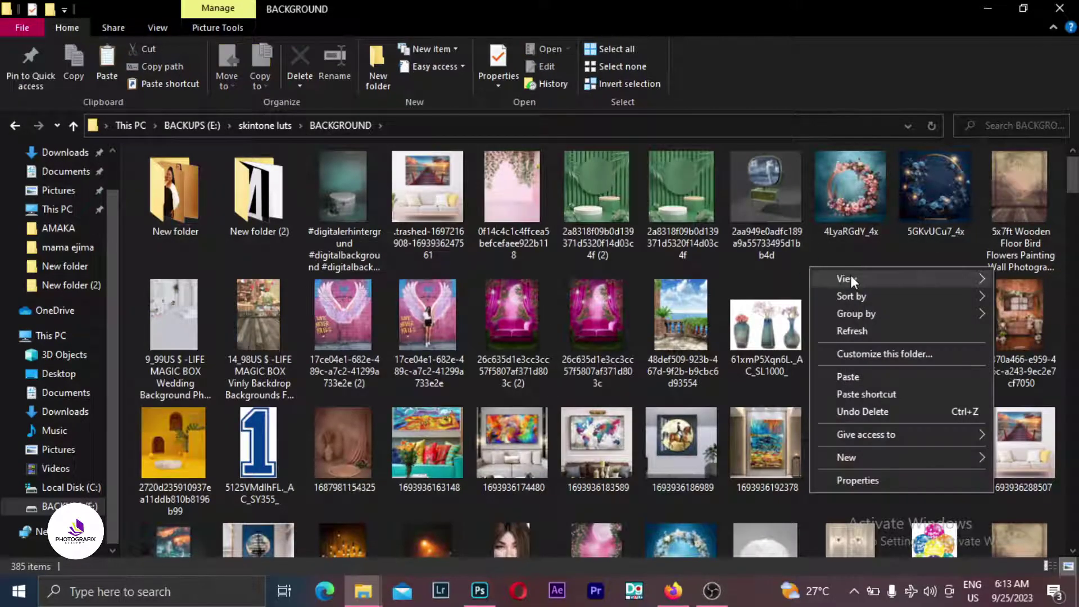
{"action": "mouse_move", "coordinate": [850, 277]}
{"action": "left_click", "coordinate": [781, 276]}
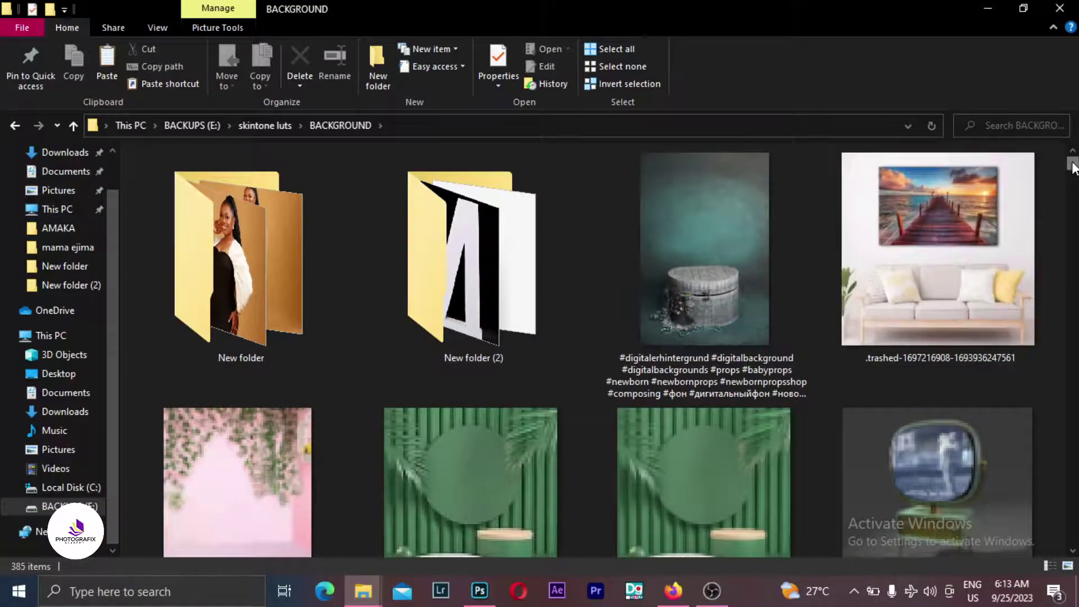
Look through the backdrop images in the BACKGROUND folder and the contents of New folder (2), and return to Photoshop.
{"action": "scroll", "coordinate": [1063, 176], "scroll_direction": "down", "scroll_amount": 15}
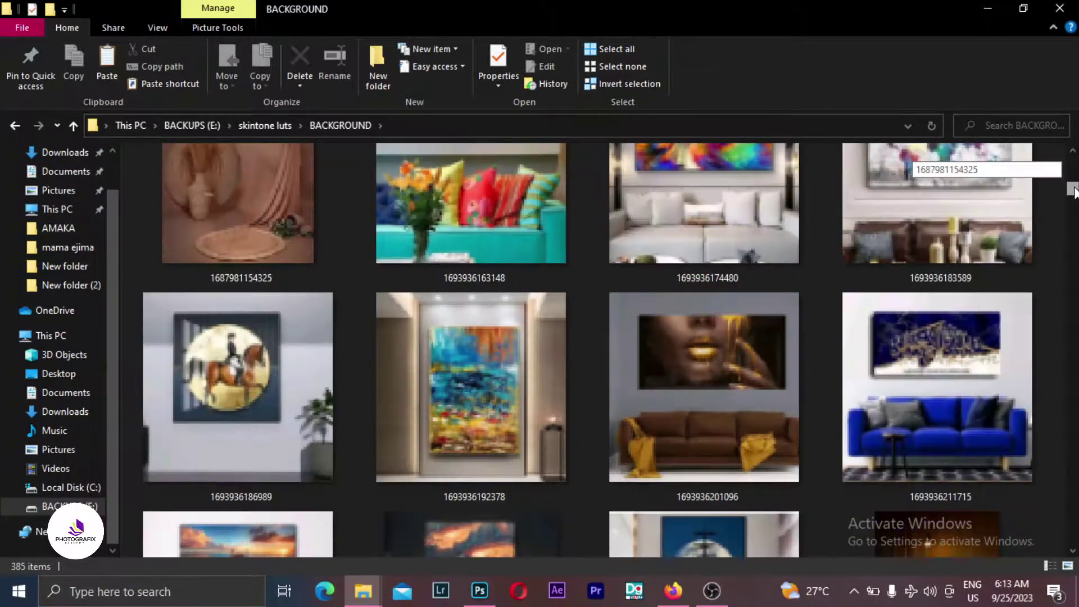
{"action": "left_click_drag", "start_coordinate": [1074, 191], "coordinate": [1073, 304]}
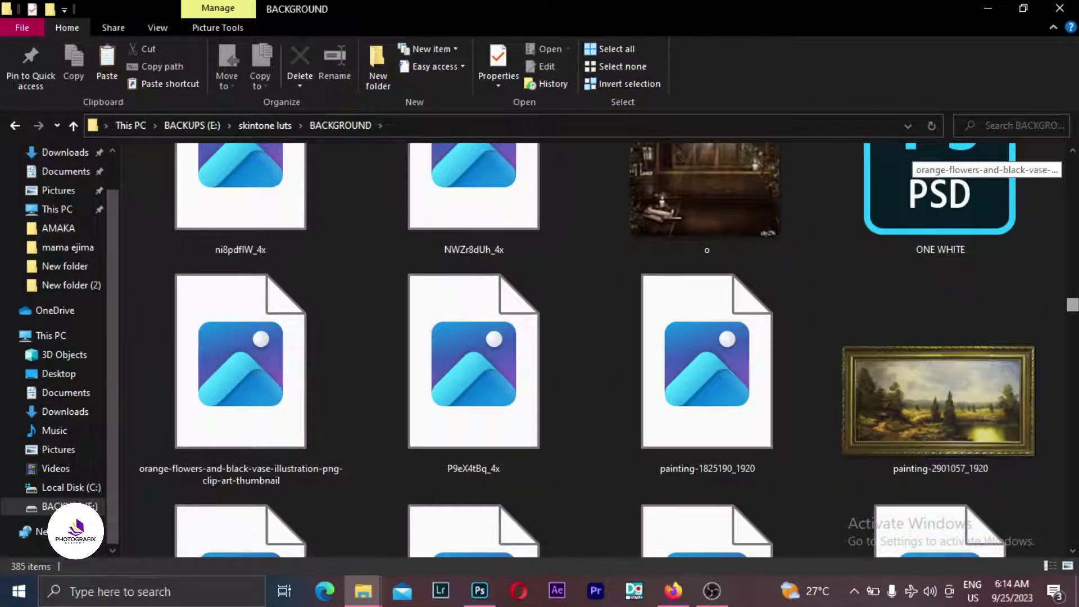
{"action": "left_click_drag", "start_coordinate": [1074, 304], "coordinate": [1073, 447]}
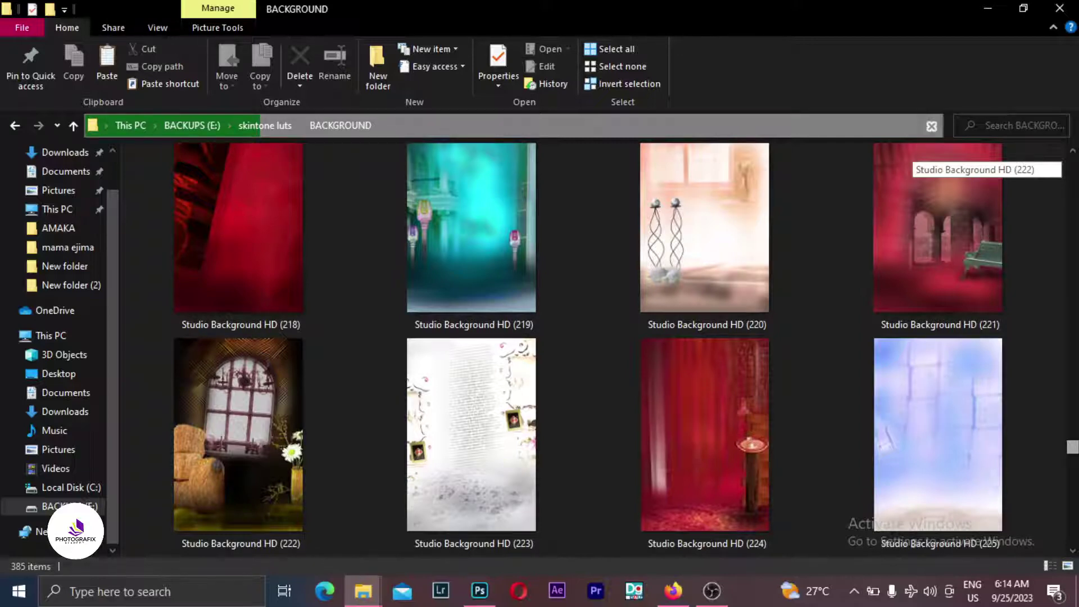
{"action": "left_click", "coordinate": [480, 278]}
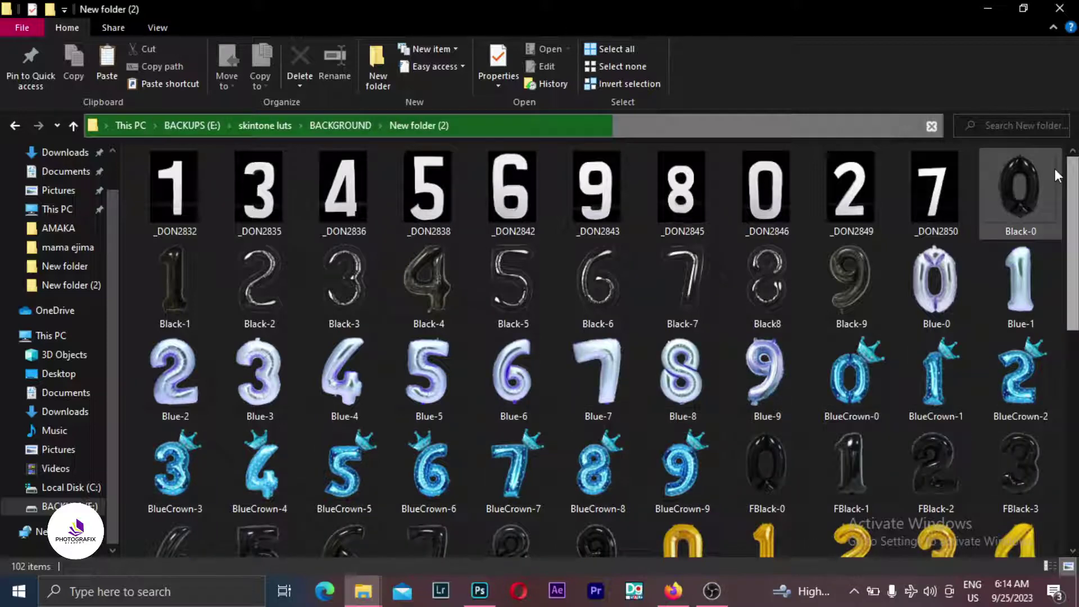
{"action": "left_click", "coordinate": [11, 125]}
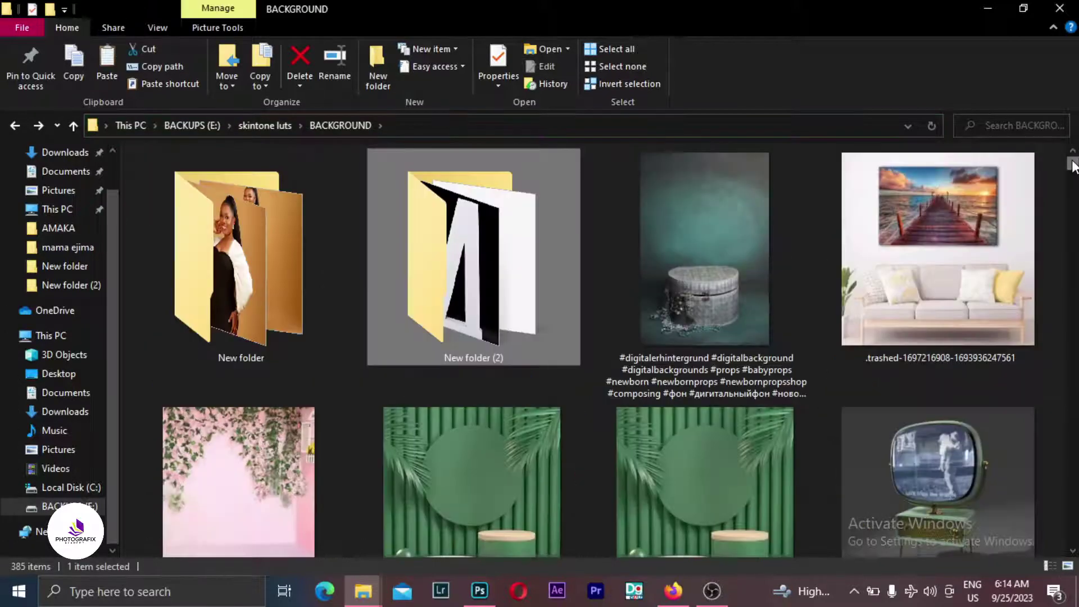
{"action": "scroll", "coordinate": [1074, 169], "scroll_direction": "down", "scroll_amount": 3}
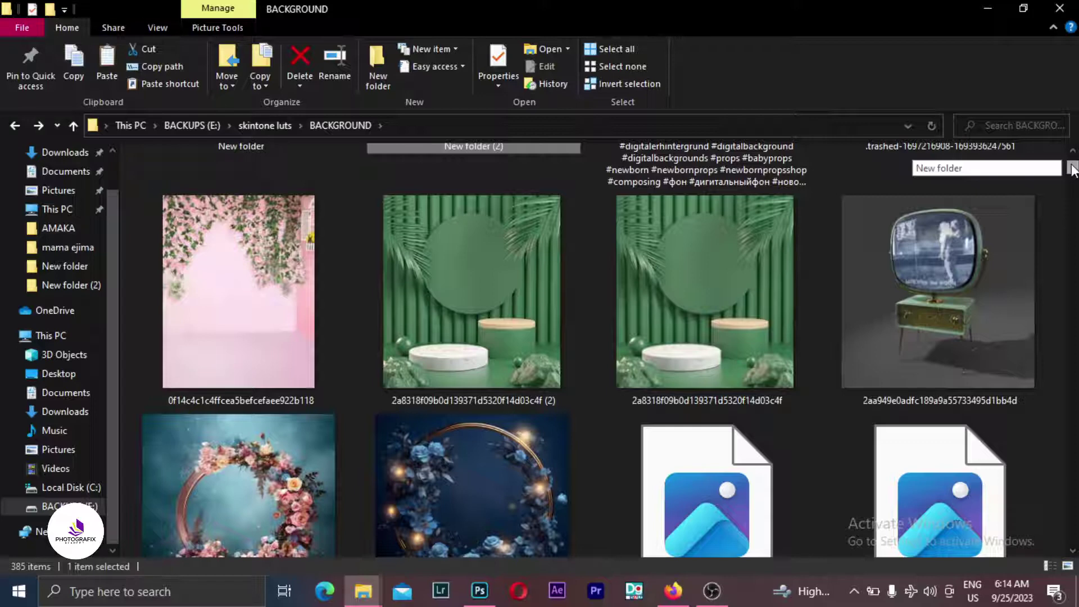
{"action": "left_click_drag", "start_coordinate": [1073, 169], "coordinate": [1064, 253]}
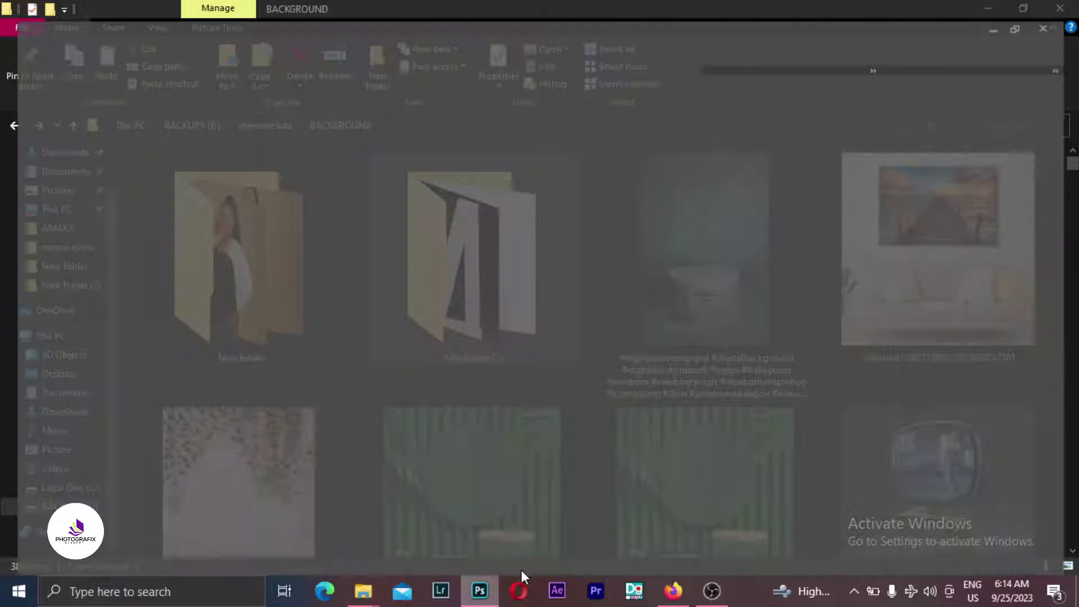
{"action": "left_click", "coordinate": [521, 570]}
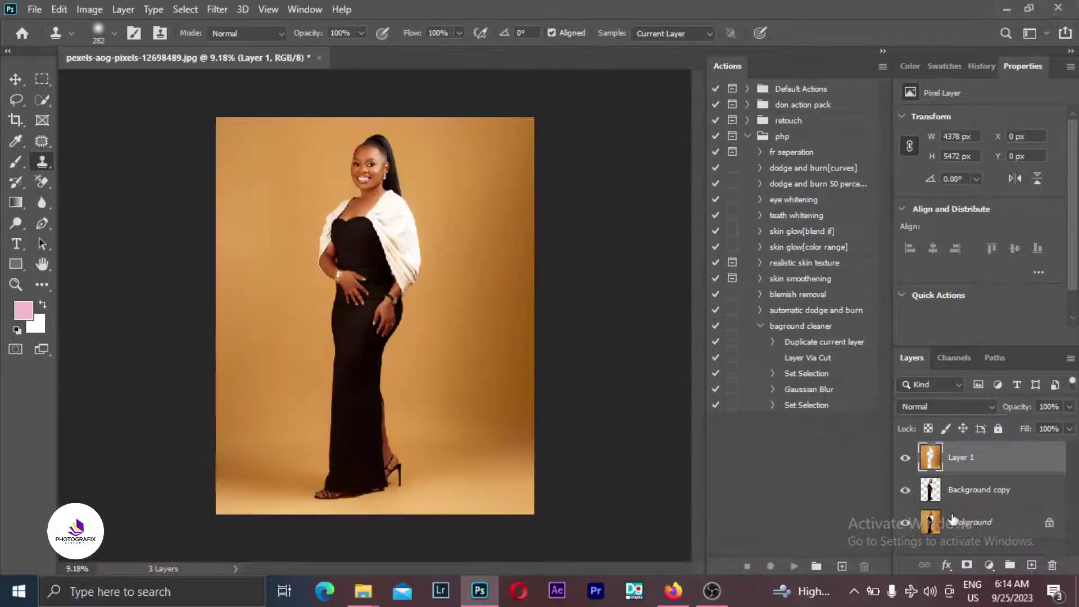
Move the Background copy layer above Layer 1 and preview each of the two layers on its own.
{"action": "left_click_drag", "start_coordinate": [955, 490], "coordinate": [962, 453]}
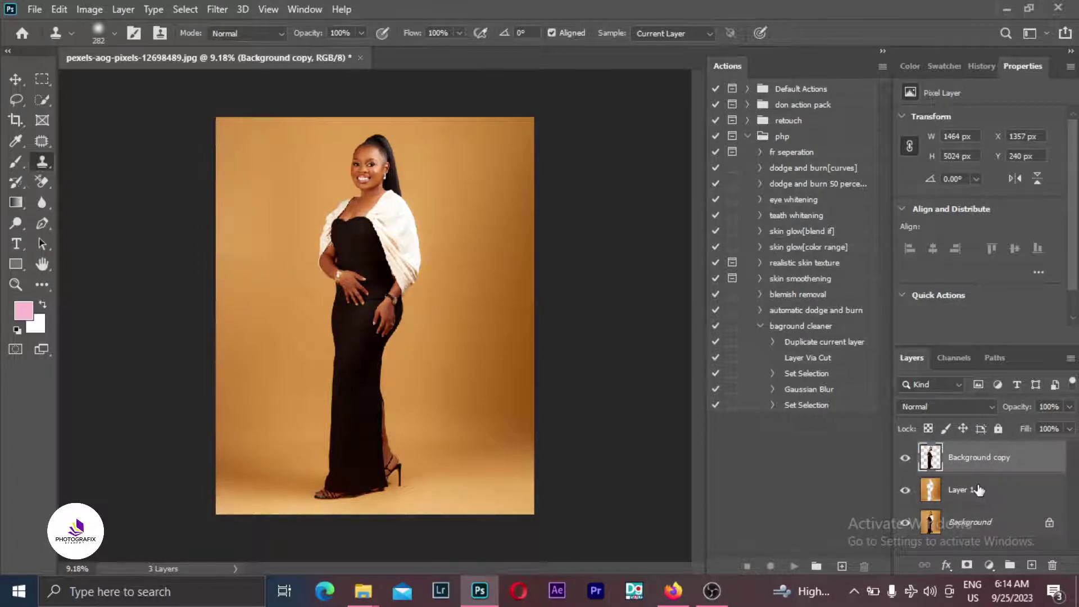
{"action": "left_click", "coordinate": [979, 489]}
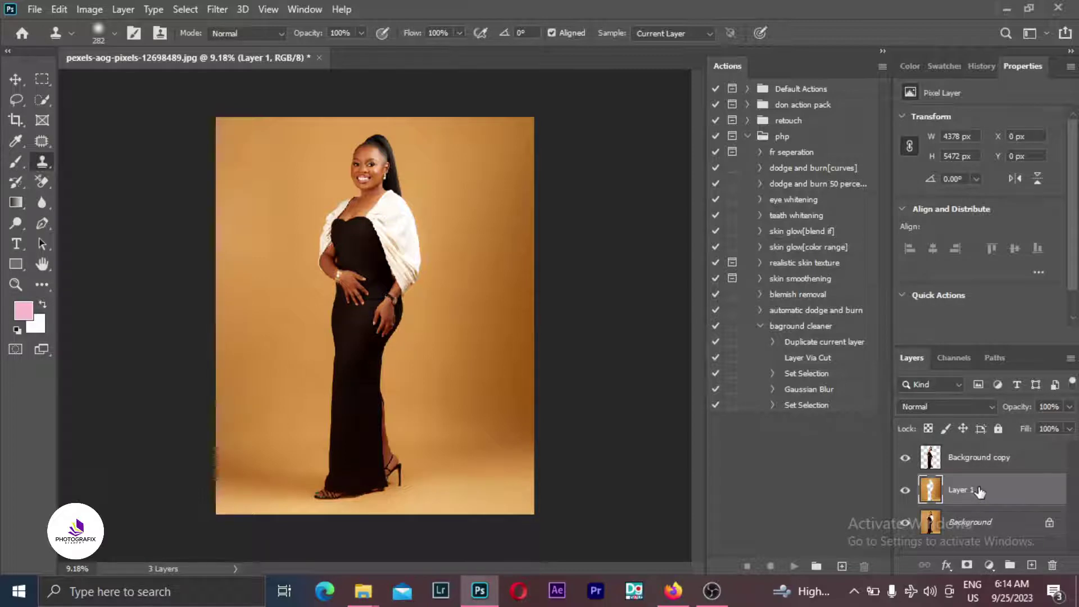
{"action": "left_click", "coordinate": [905, 458], "text": "alt"}
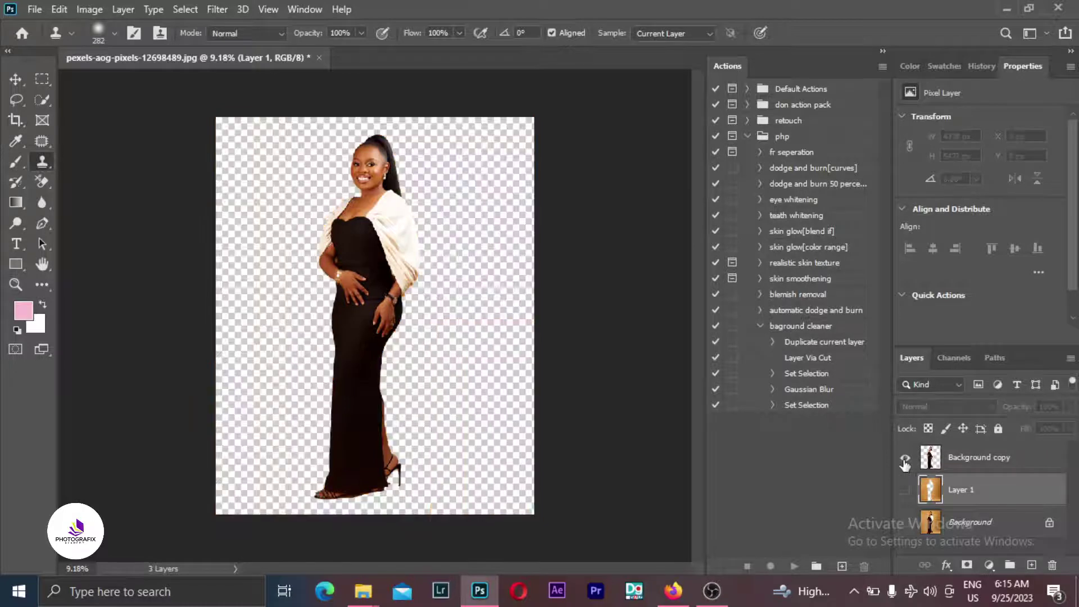
{"action": "left_click", "coordinate": [905, 459], "text": "alt"}
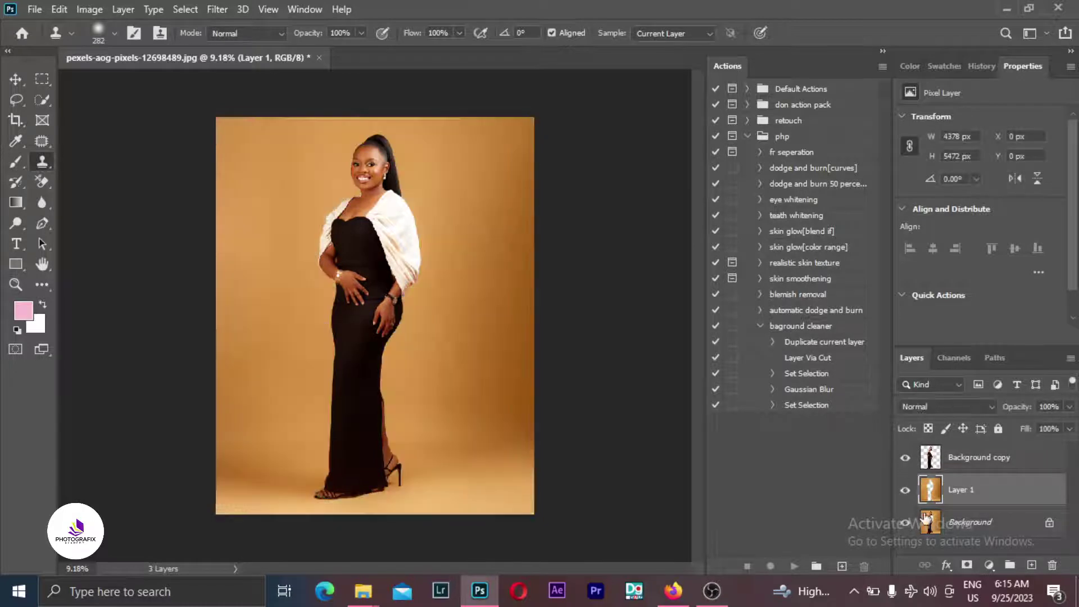
{"action": "left_click", "coordinate": [905, 491], "text": "alt"}
{"action": "left_click", "coordinate": [907, 494], "text": "alt"}
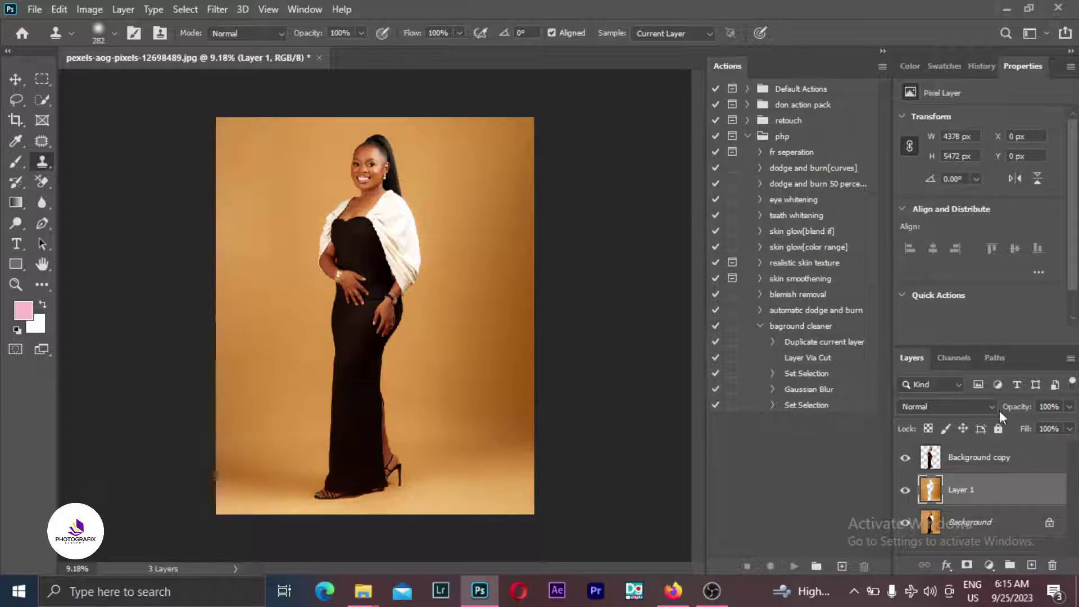
{"action": "left_click_drag", "start_coordinate": [1014, 489], "coordinate": [1011, 452]}
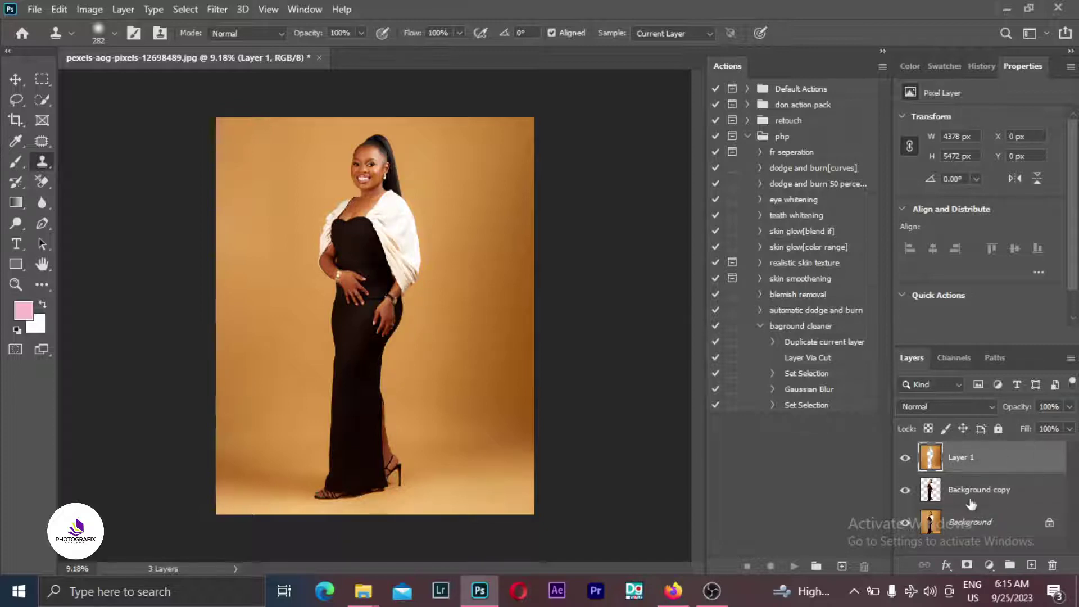
{"action": "left_click_drag", "start_coordinate": [971, 499], "coordinate": [978, 455]}
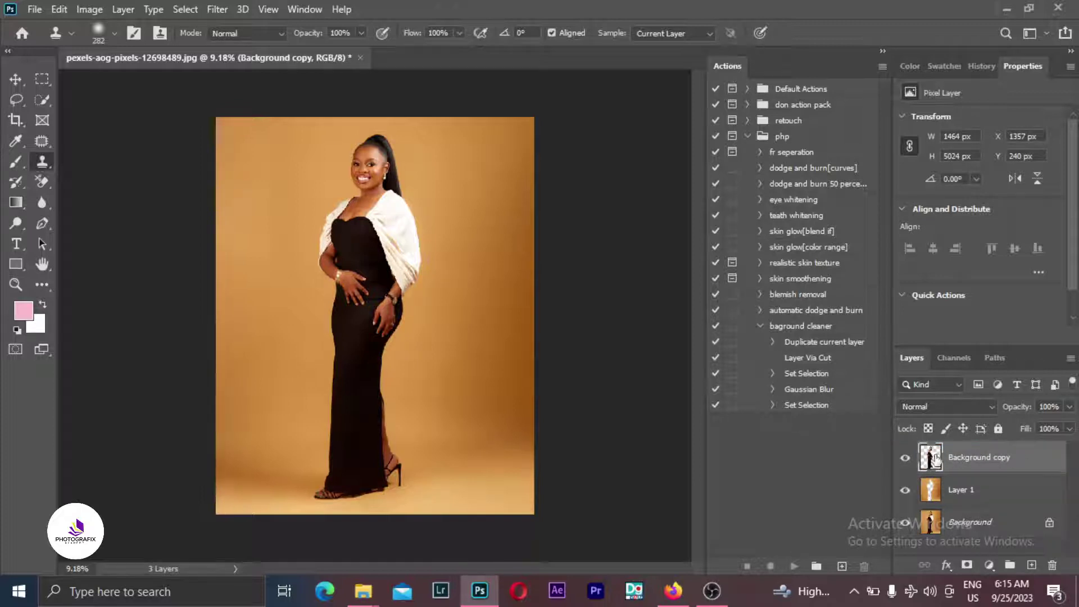
{"action": "left_click", "coordinate": [969, 499]}
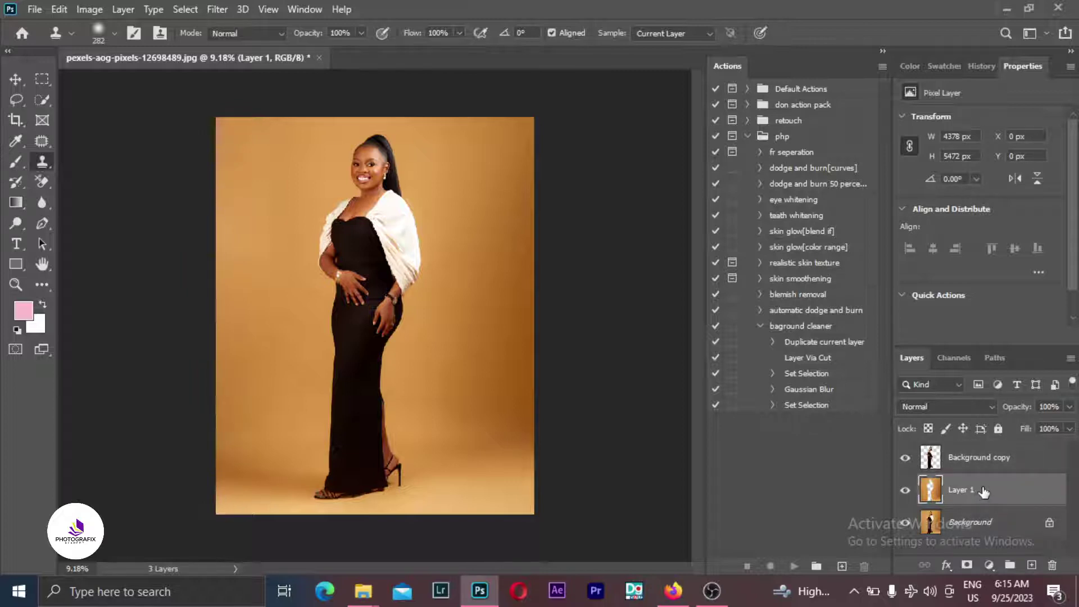
Rename the Background copy layer to object and Layer 1 to subject.
{"action": "double_click", "coordinate": [970, 456]}
{"action": "type", "text": "ob"}
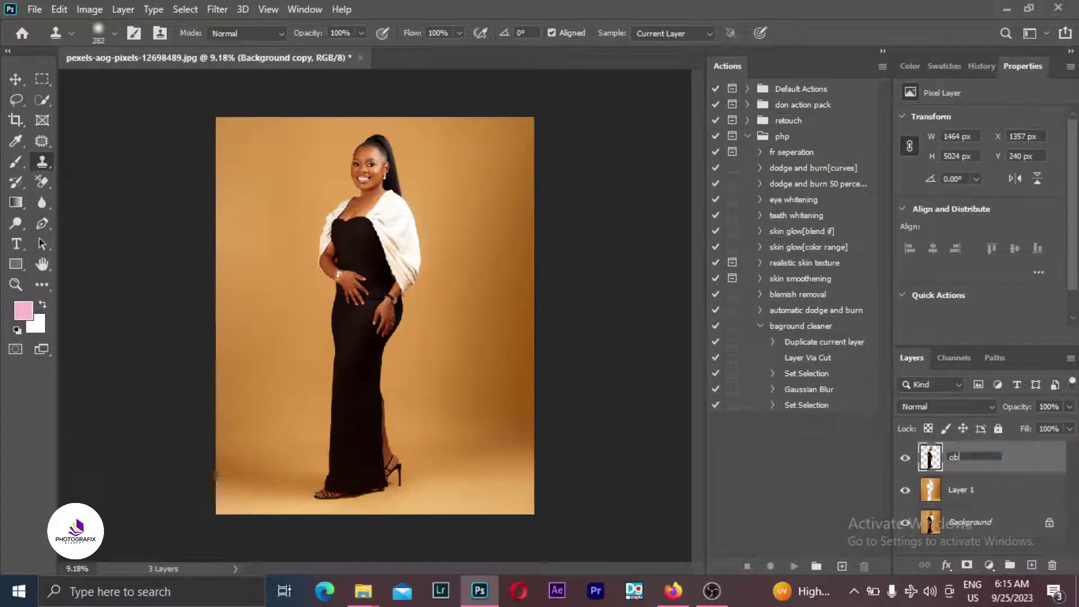
{"action": "type", "text": "iect"}
{"action": "double_click", "coordinate": [963, 490]}
{"action": "type", "text": "bg"}
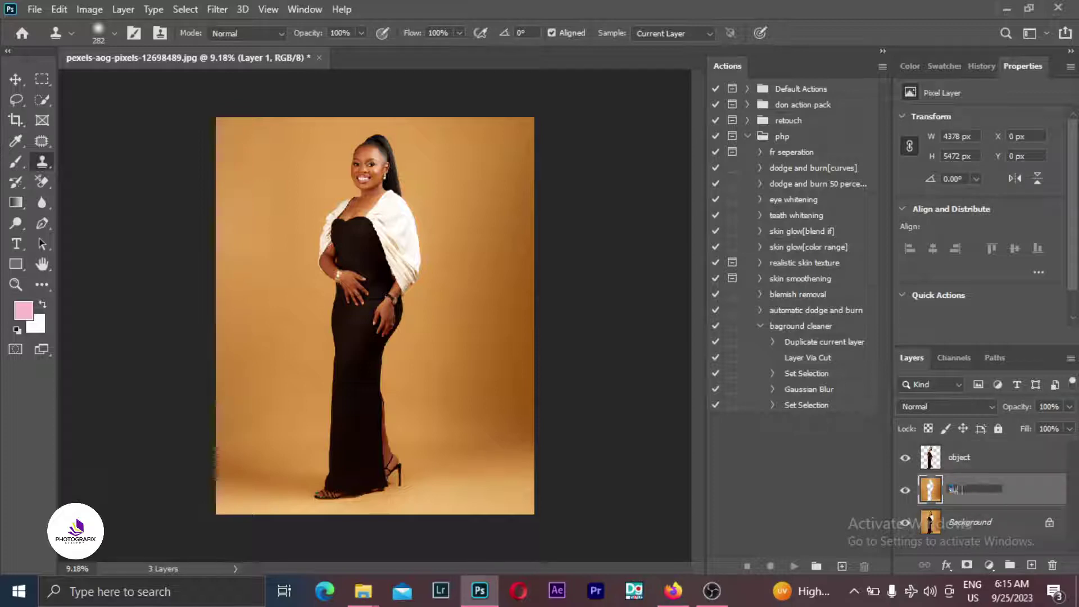
{"action": "type", "text": "bject"}
{"action": "key", "text": "Return"}
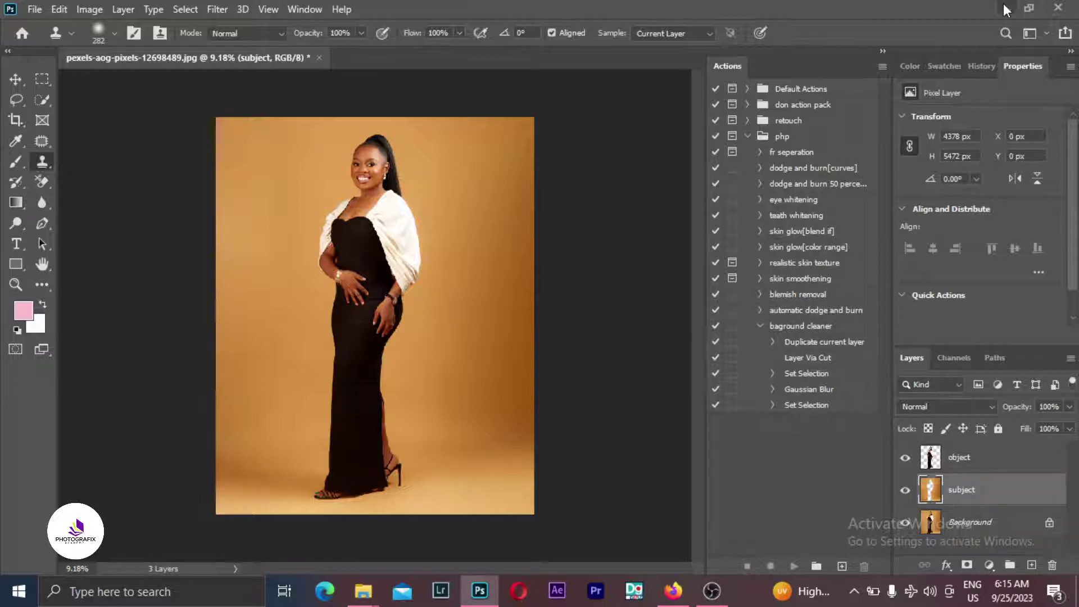
Place the vintage wall and wooden floor image named Background from File Explorer's BACKGROUND folder into the portrait document, between the object and subject layers.
{"action": "key", "text": "alt+Tab"}
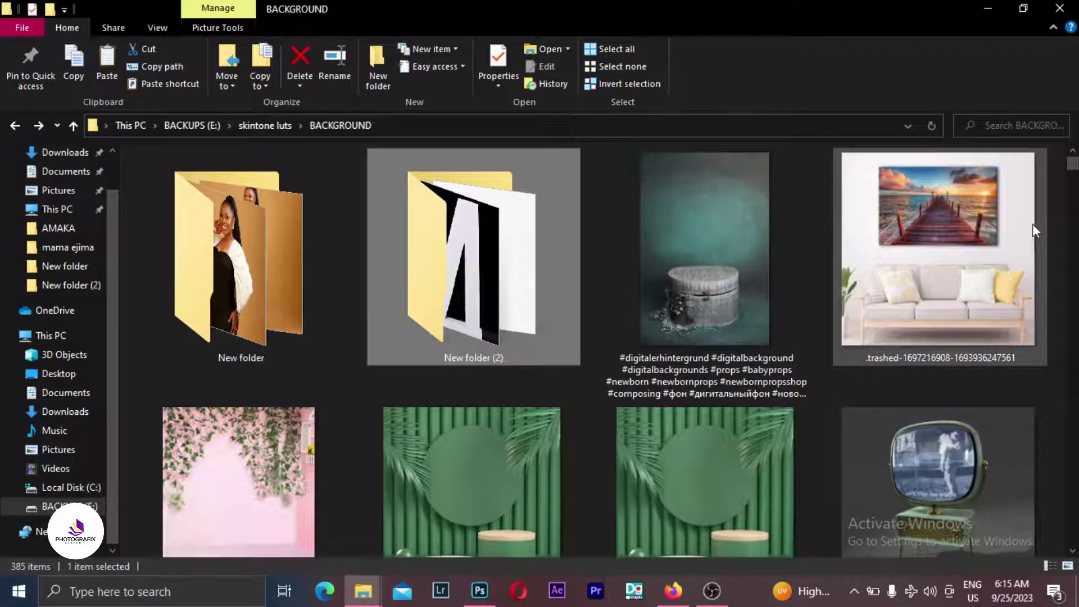
{"action": "scroll", "coordinate": [1073, 170], "scroll_direction": "down", "scroll_amount": 1}
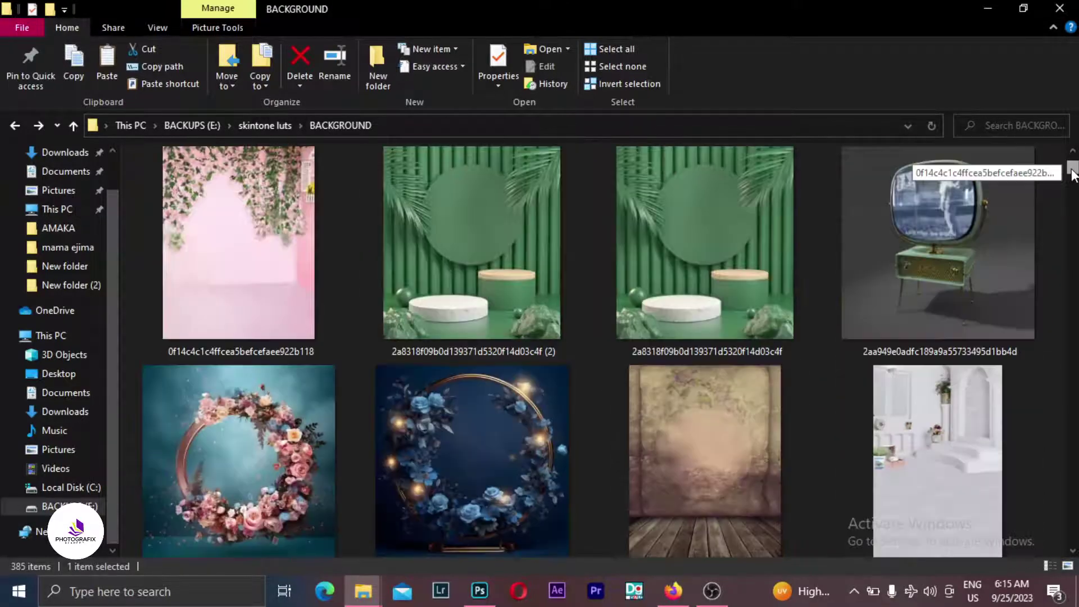
{"action": "scroll", "coordinate": [1073, 174], "scroll_direction": "down", "scroll_amount": 1}
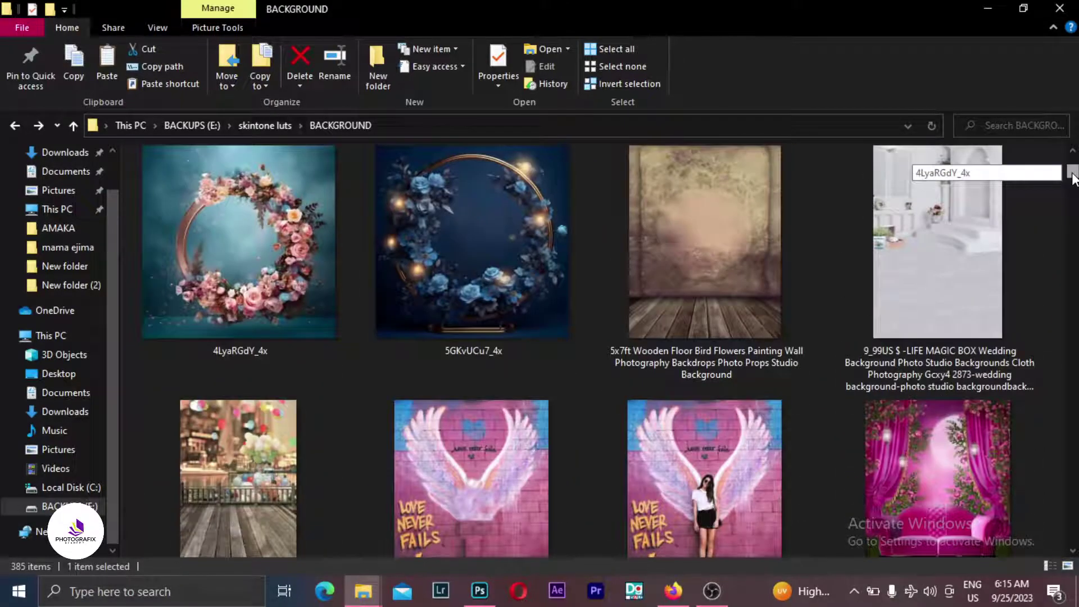
{"action": "scroll", "coordinate": [1072, 178], "scroll_direction": "down", "scroll_amount": 2}
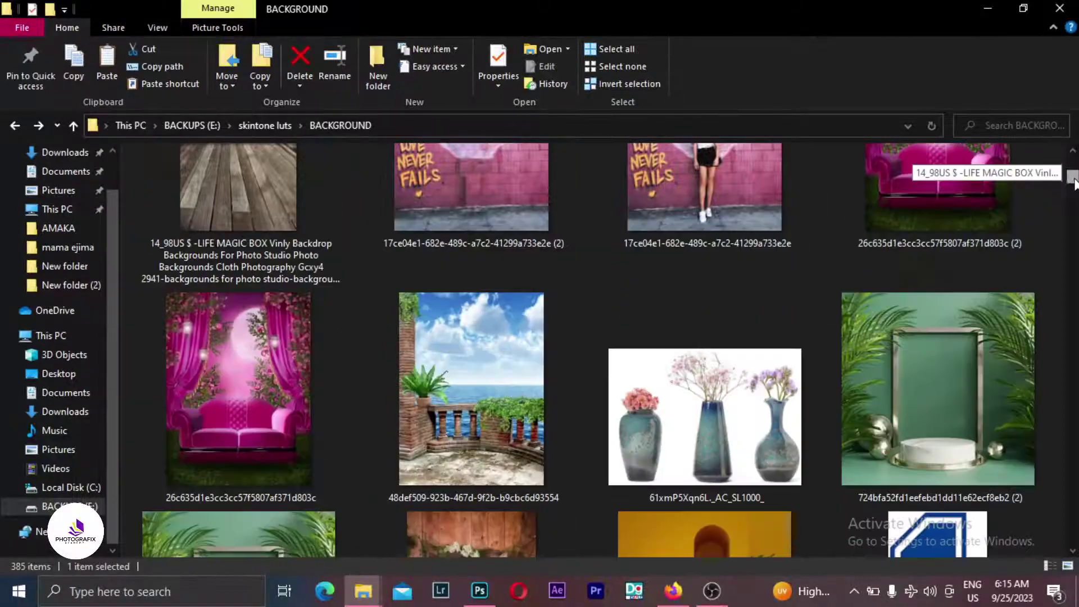
{"action": "scroll", "coordinate": [1075, 188], "scroll_direction": "down", "scroll_amount": 1}
{"action": "scroll", "coordinate": [1076, 187], "scroll_direction": "down", "scroll_amount": 3}
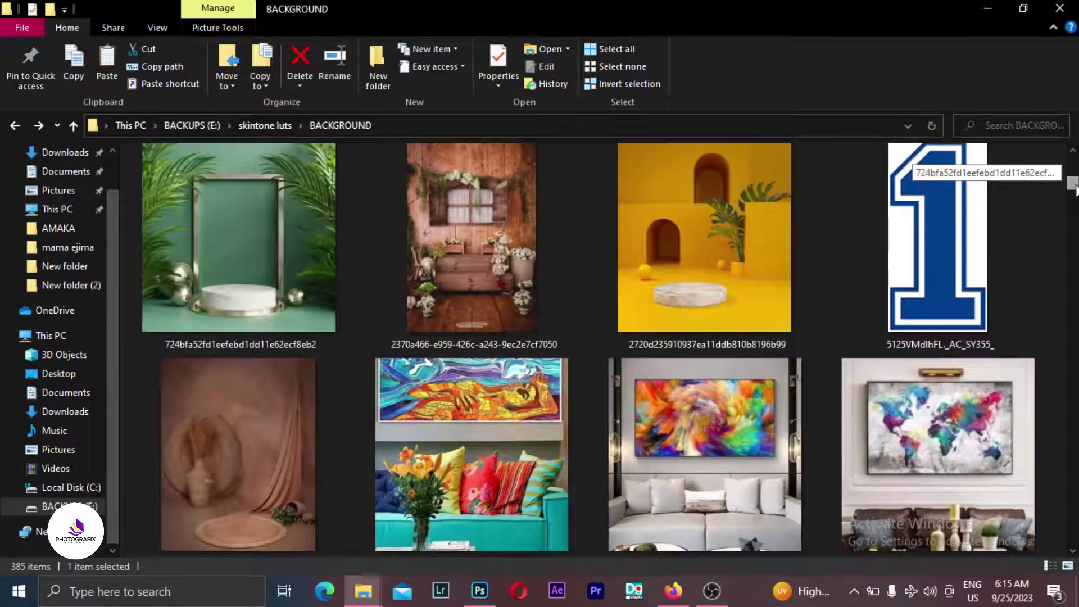
{"action": "scroll", "coordinate": [1076, 194], "scroll_direction": "down", "scroll_amount": 2}
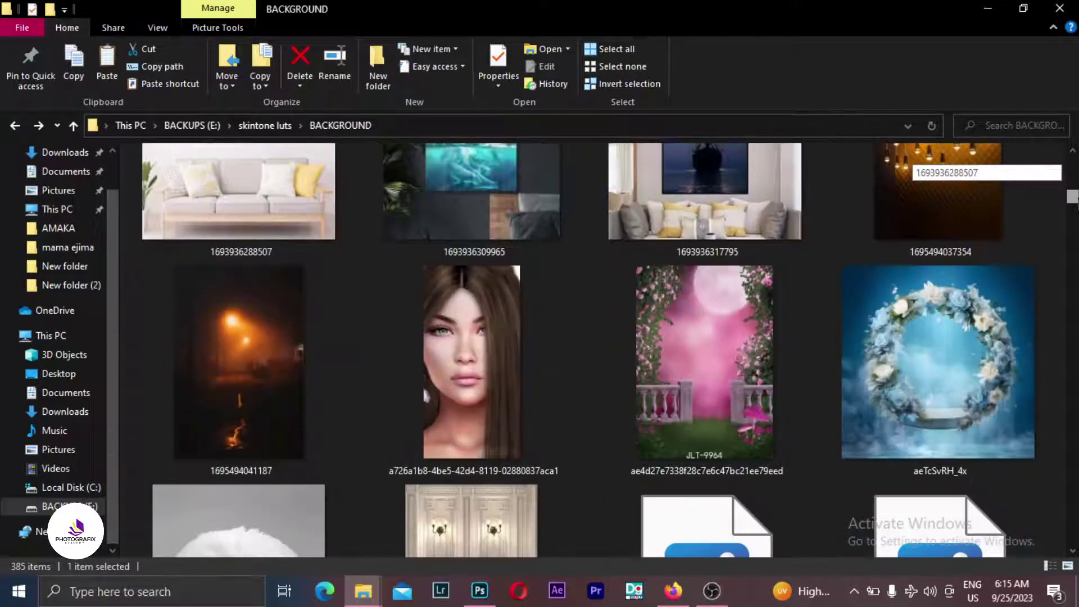
{"action": "scroll", "coordinate": [1074, 197], "scroll_direction": "down", "scroll_amount": 3}
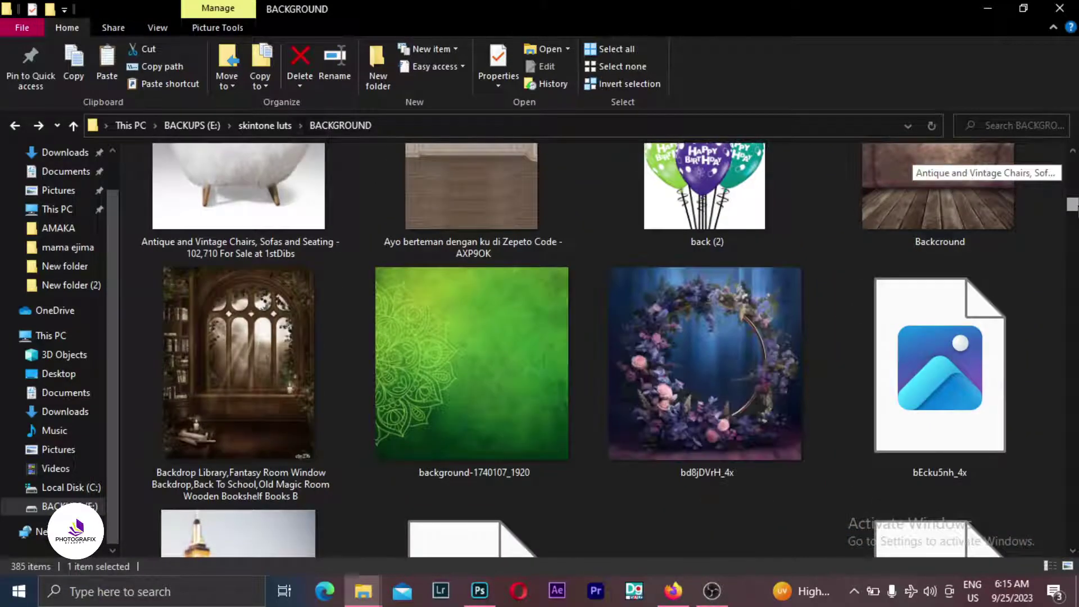
{"action": "scroll", "coordinate": [1075, 202], "scroll_direction": "up", "scroll_amount": 1}
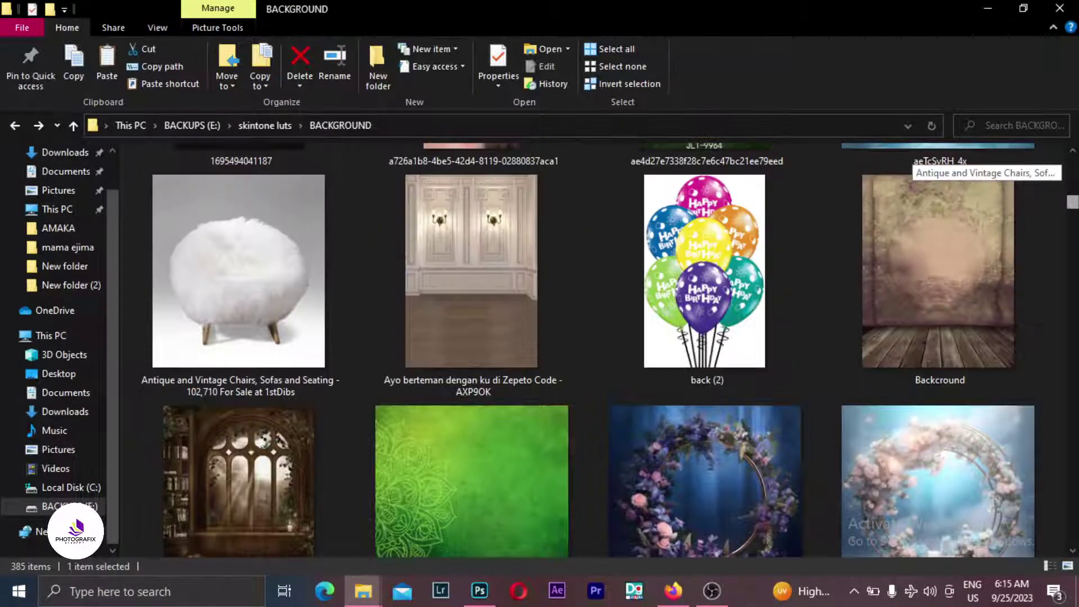
{"action": "scroll", "coordinate": [1075, 202], "scroll_direction": "down", "scroll_amount": 3}
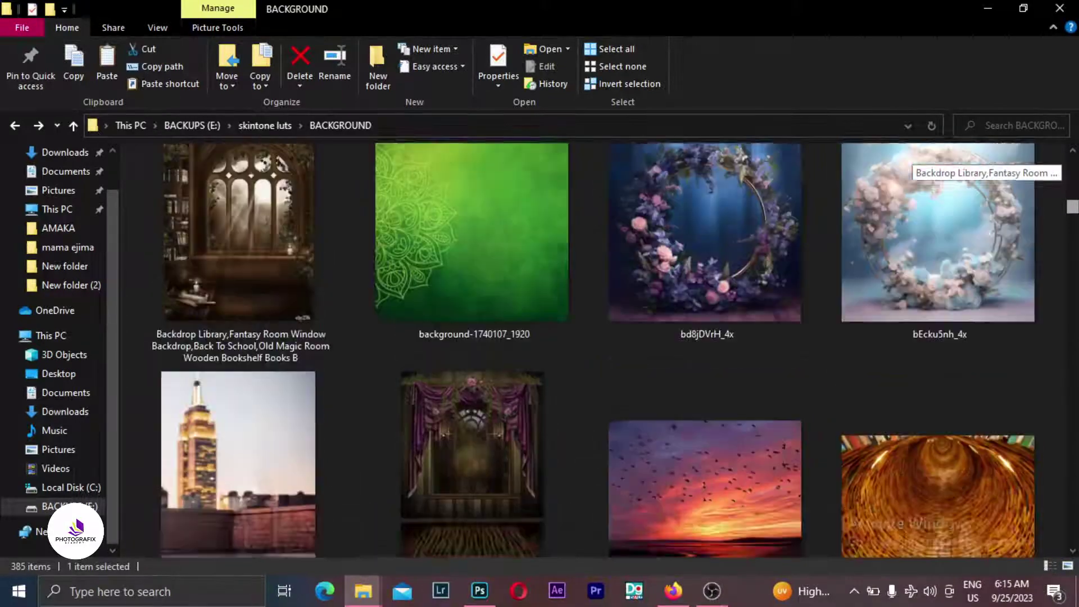
{"action": "scroll", "coordinate": [961, 218], "scroll_direction": "up", "scroll_amount": 3}
{"action": "left_click", "coordinate": [960, 219]}
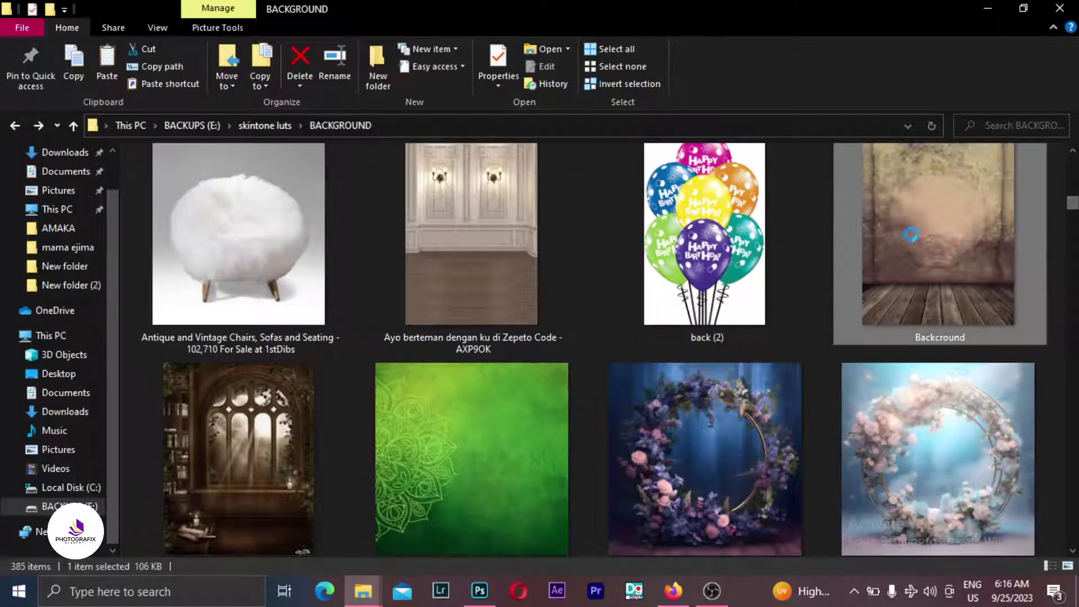
{"action": "left_click_drag", "start_coordinate": [939, 214], "coordinate": [376, 420]}
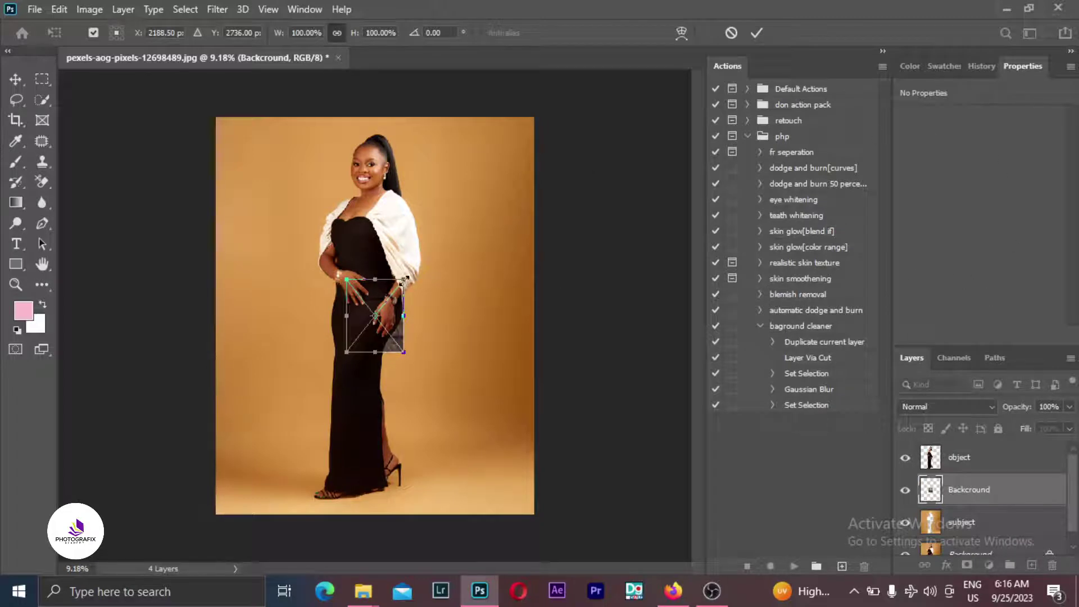
Enlarge the placed vintage wall backdrop to about 721%, position it to cover the canvas with the floor under the woman's feet, and commit.
{"action": "left_click_drag", "start_coordinate": [405, 280], "coordinate": [549, 75]}
{"action": "left_click_drag", "start_coordinate": [456, 346], "coordinate": [455, 314]}
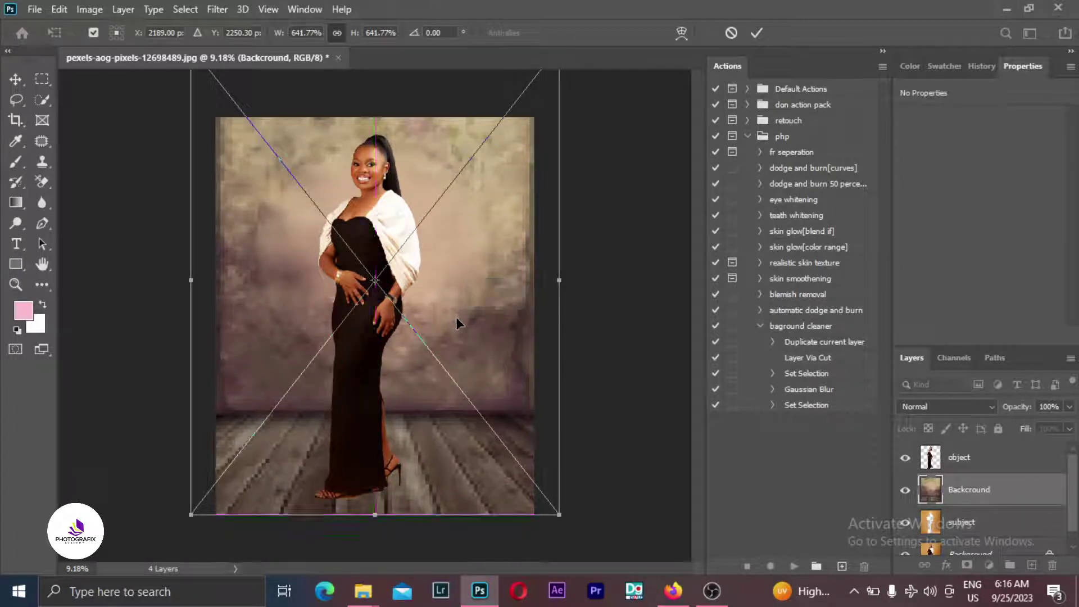
{"action": "key", "text": "ctrl+minus"}
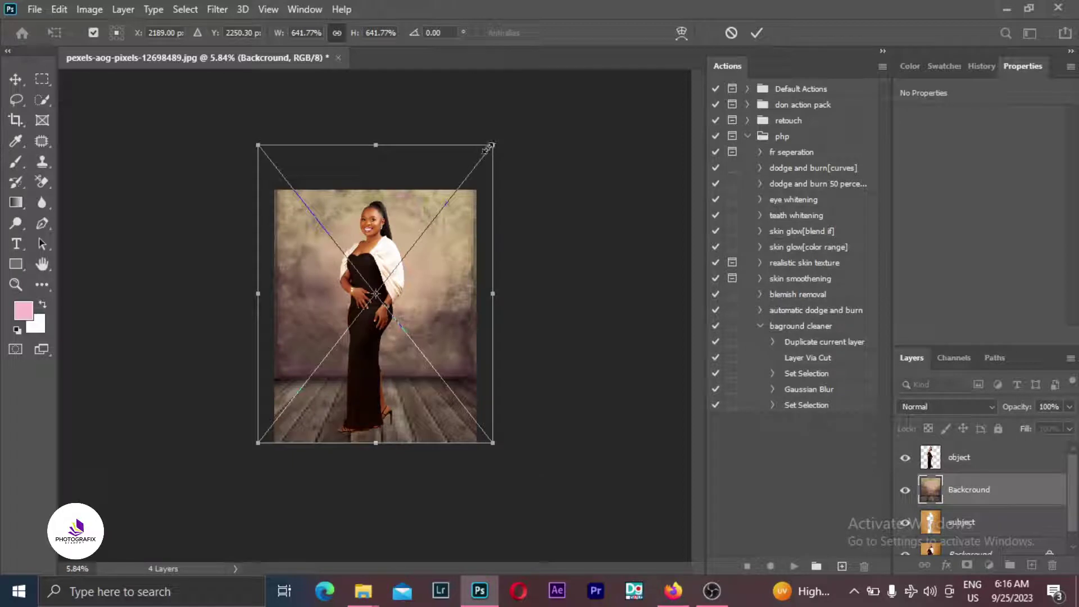
{"action": "left_click_drag", "start_coordinate": [493, 144], "coordinate": [506, 125]}
{"action": "left_click_drag", "start_coordinate": [416, 329], "coordinate": [431, 307]}
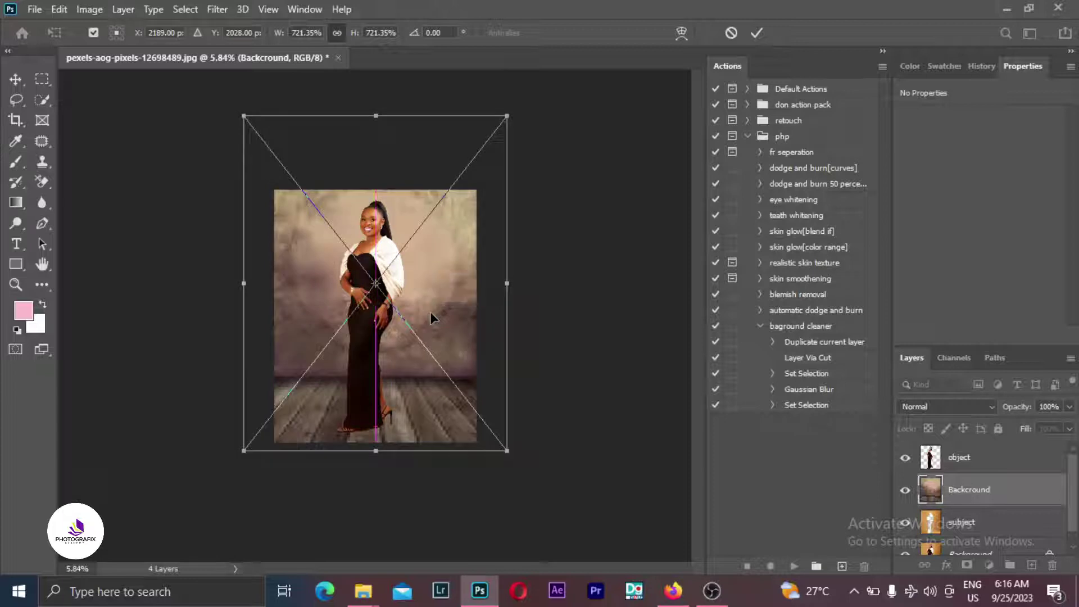
{"action": "left_click", "coordinate": [756, 33]}
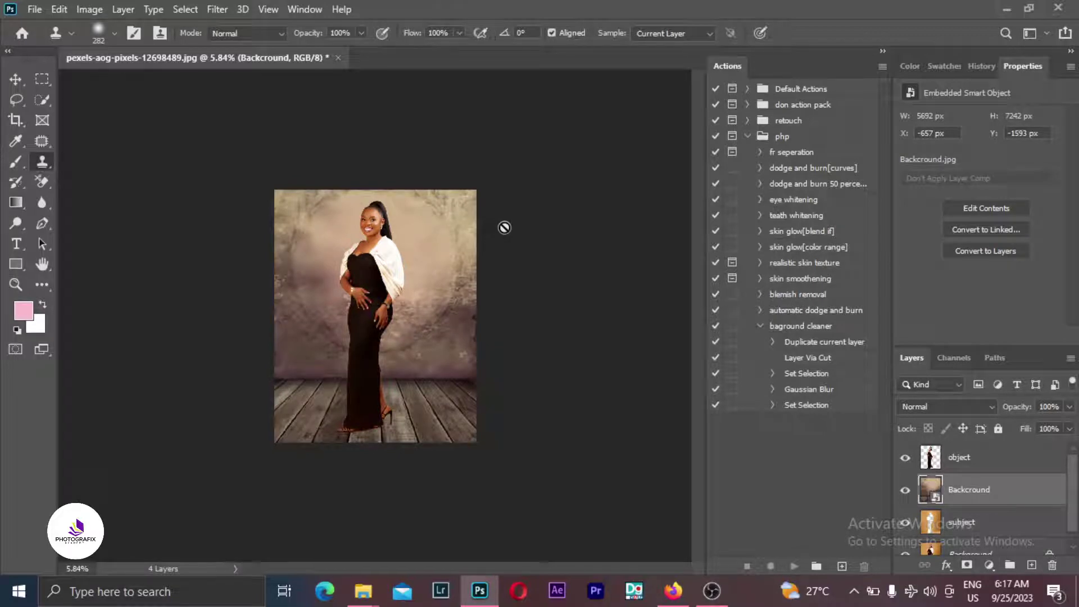
Set the vintage wall Background layer's blend mode to Soft Light and inspect the blend around the woman up close on the subject layer.
{"action": "left_click", "coordinate": [956, 408]}
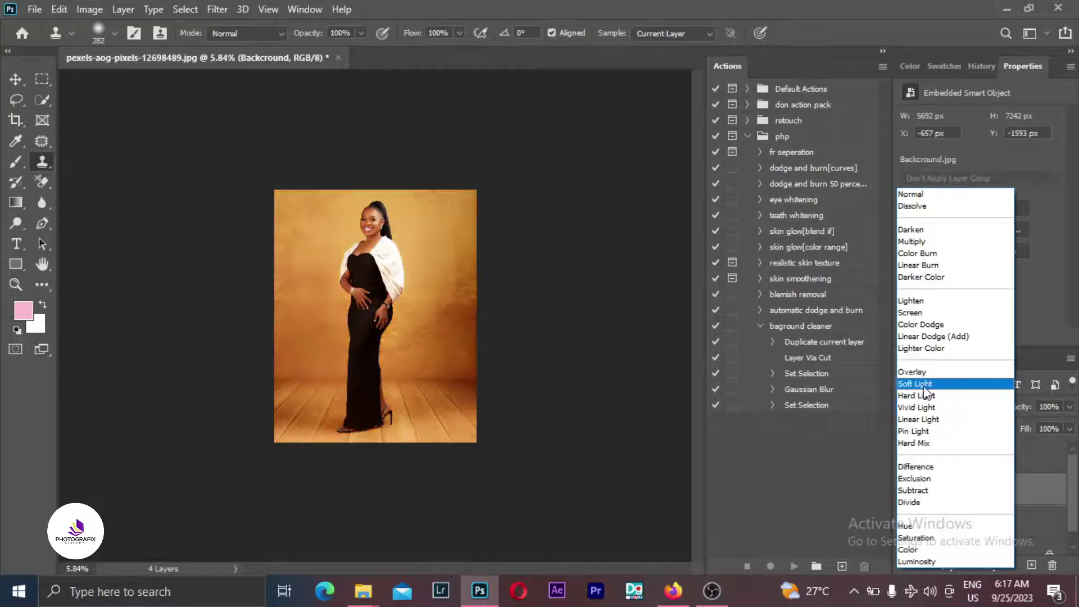
{"action": "left_click", "coordinate": [923, 385]}
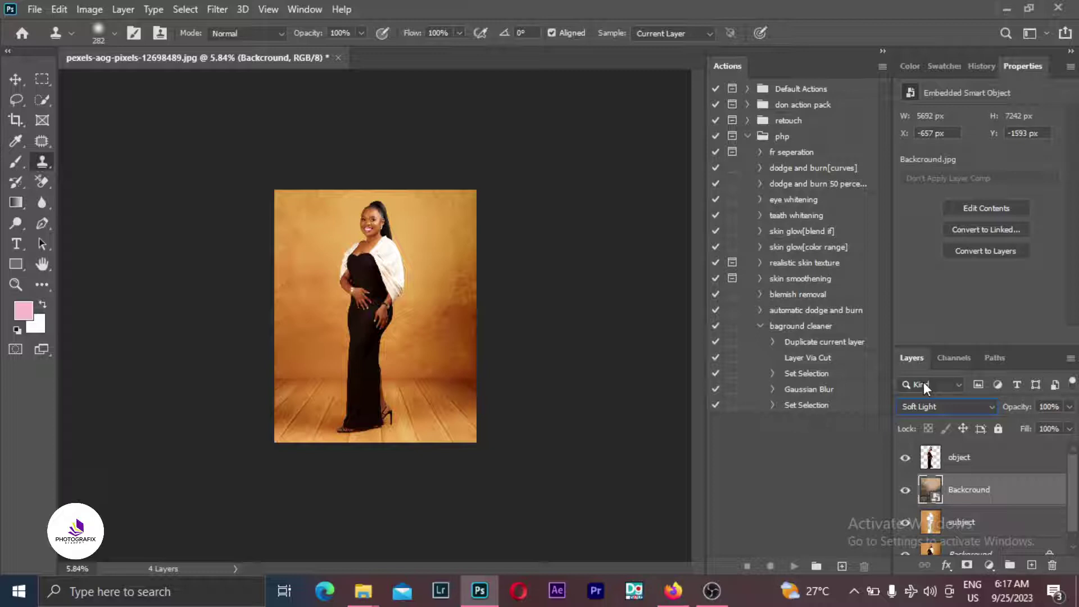
{"action": "left_click", "coordinate": [987, 526]}
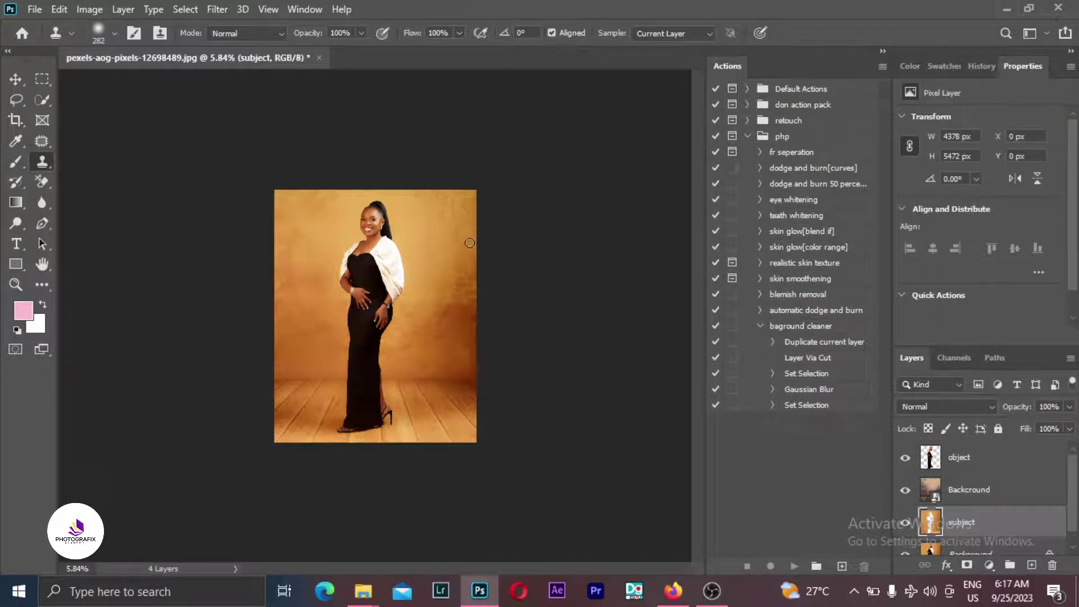
{"action": "scroll", "coordinate": [387, 237], "scroll_direction": "up", "scroll_amount": 4}
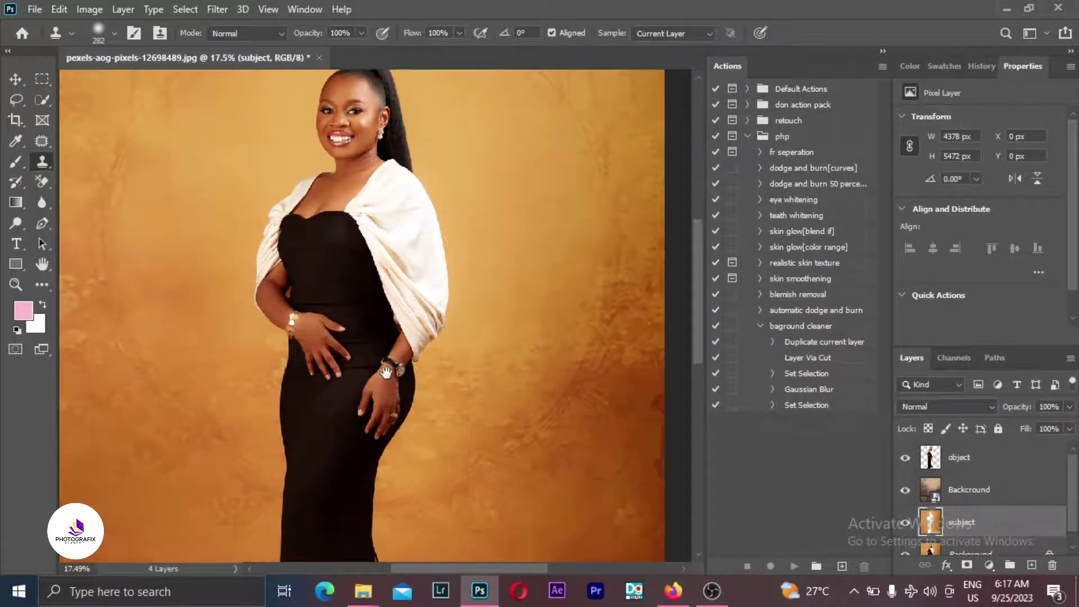
{"action": "left_click_drag", "start_coordinate": [386, 372], "coordinate": [394, 193]}
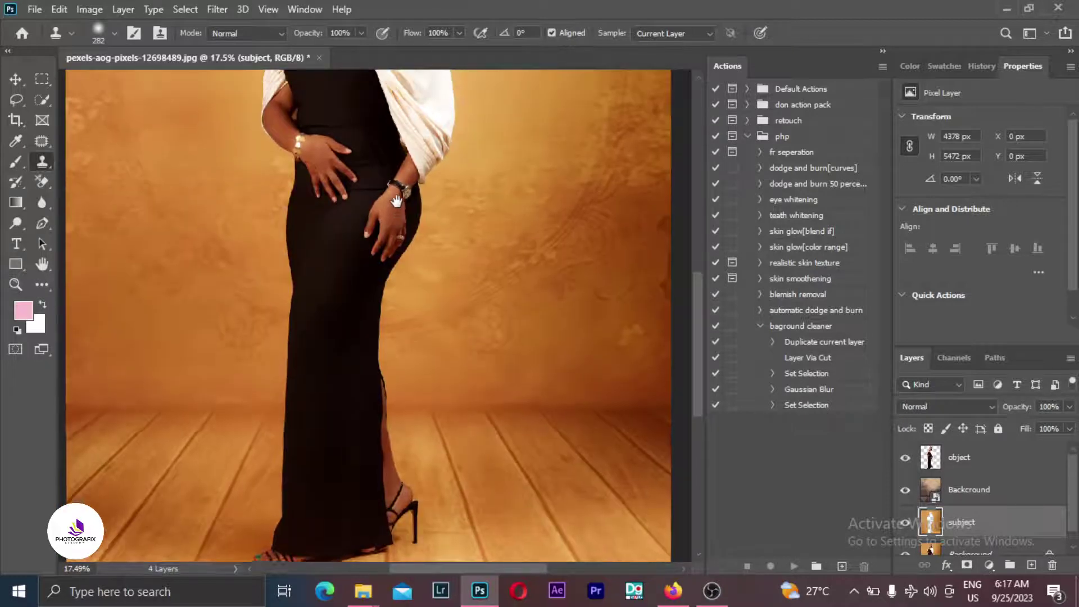
{"action": "left_click_drag", "start_coordinate": [397, 196], "coordinate": [396, 277]}
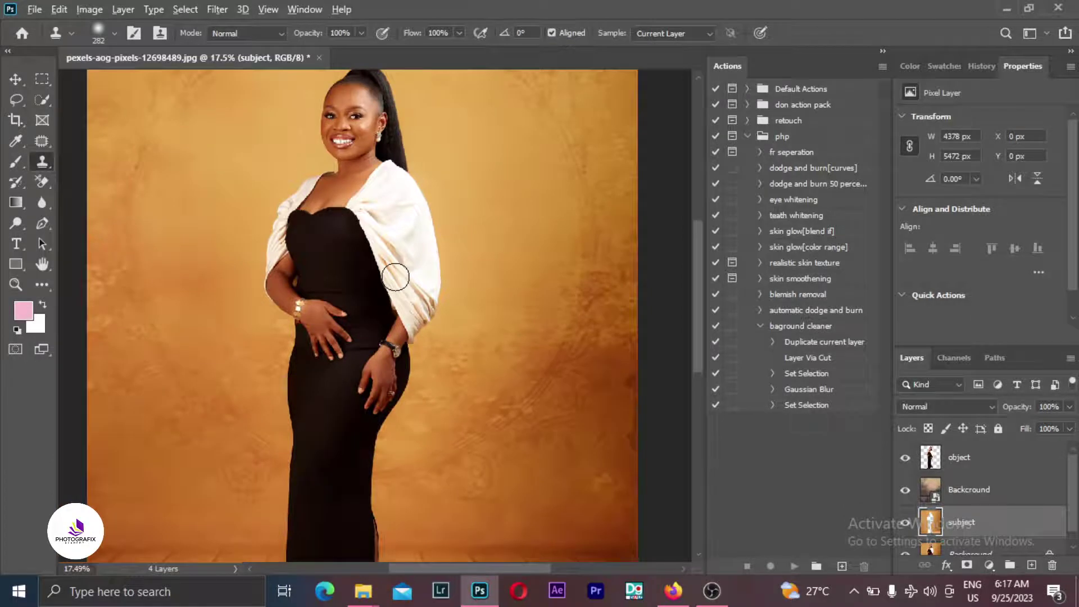
{"action": "scroll", "coordinate": [396, 277], "scroll_direction": "down", "scroll_amount": 3}
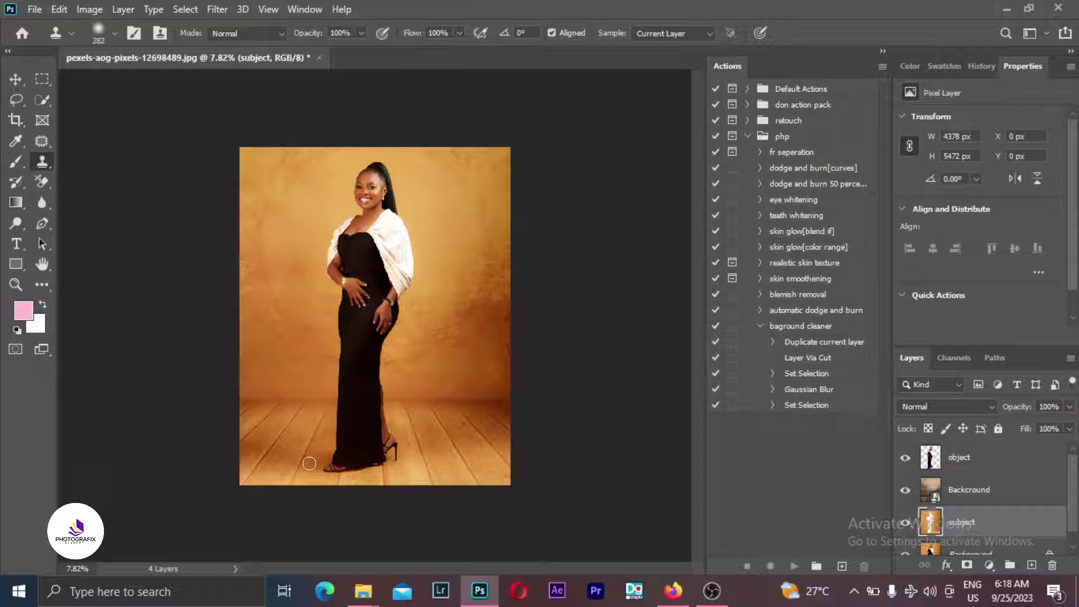
Rename the subject layer to baground.
{"action": "left_click", "coordinate": [965, 494]}
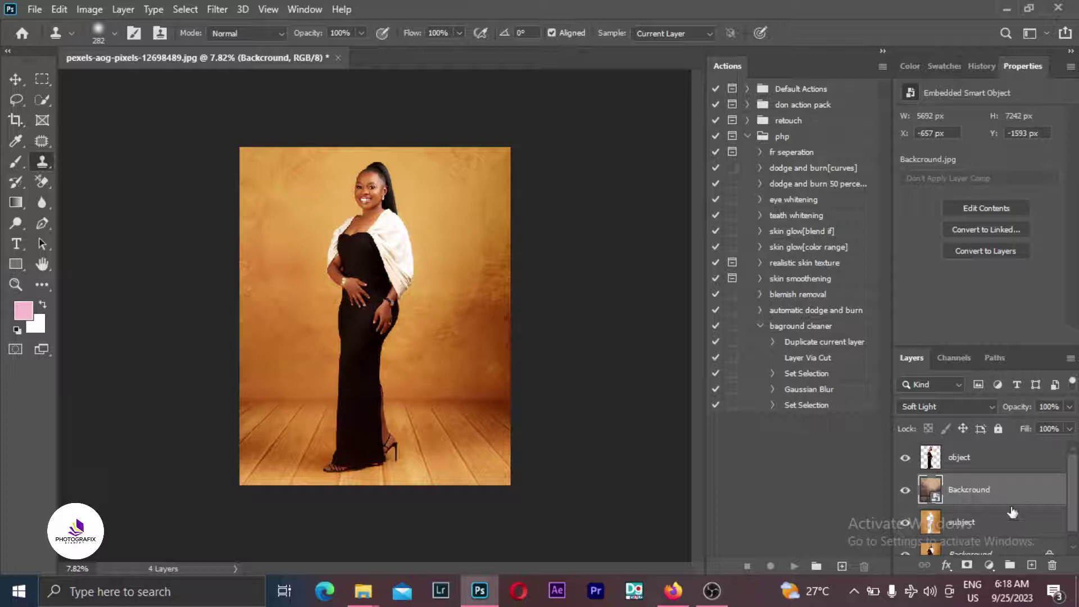
{"action": "left_click", "coordinate": [974, 526]}
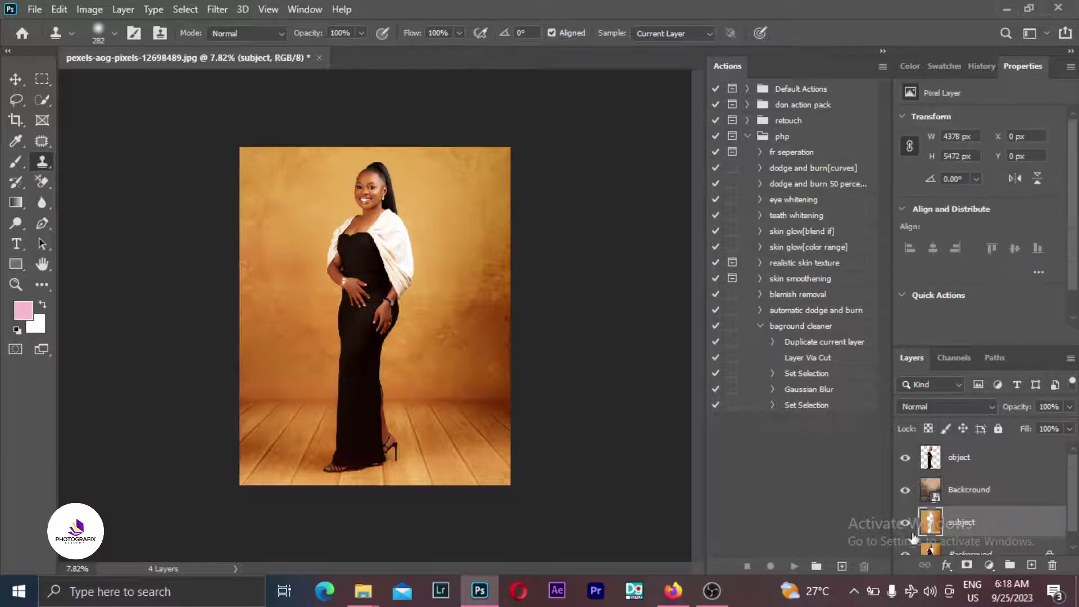
{"action": "double_click", "coordinate": [962, 528]}
{"action": "type", "text": "Baground"}
{"action": "key", "text": "Return"}
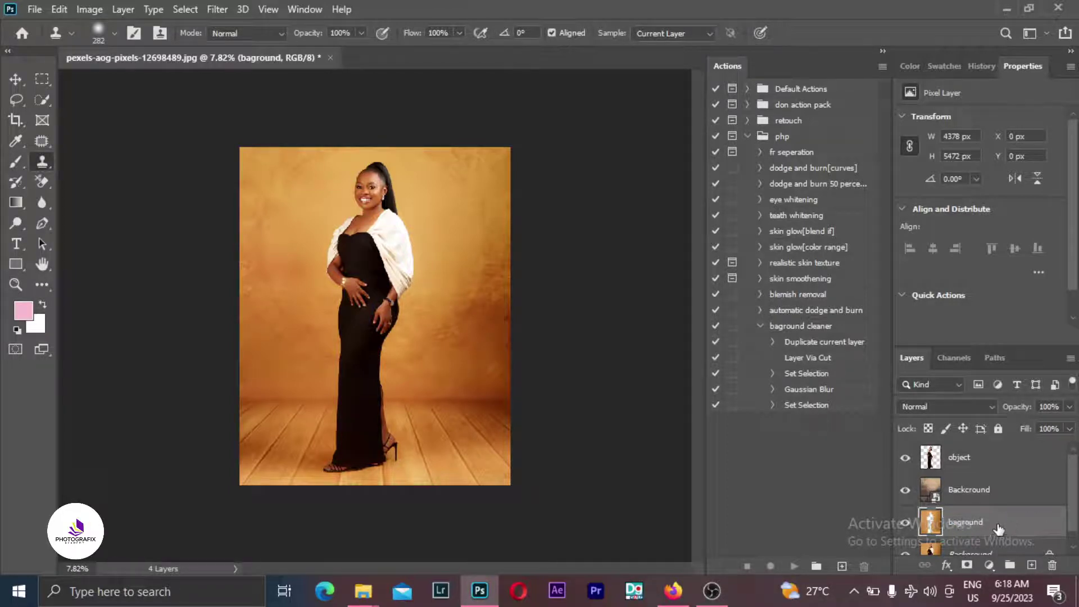
Add a layer mask to the baground layer, make black the foreground colour, and toggle the vintage wall and baground layers' visibility to compare them.
{"action": "left_click", "coordinate": [968, 565]}
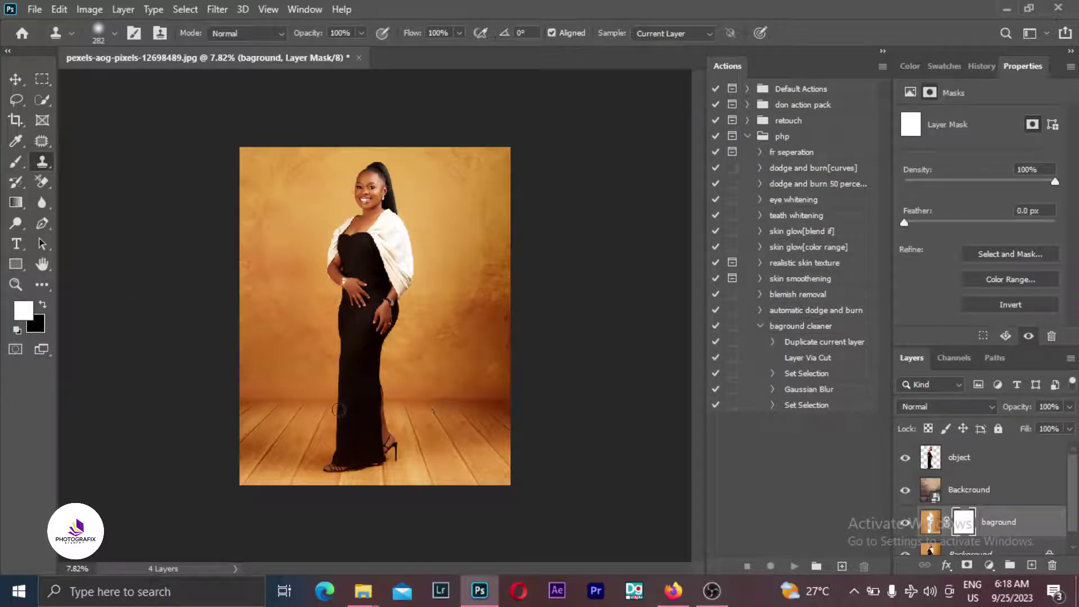
{"action": "key", "text": "x"}
{"action": "left_click", "coordinate": [906, 491]}
{"action": "left_click", "coordinate": [906, 490]}
{"action": "left_click", "coordinate": [910, 525]}
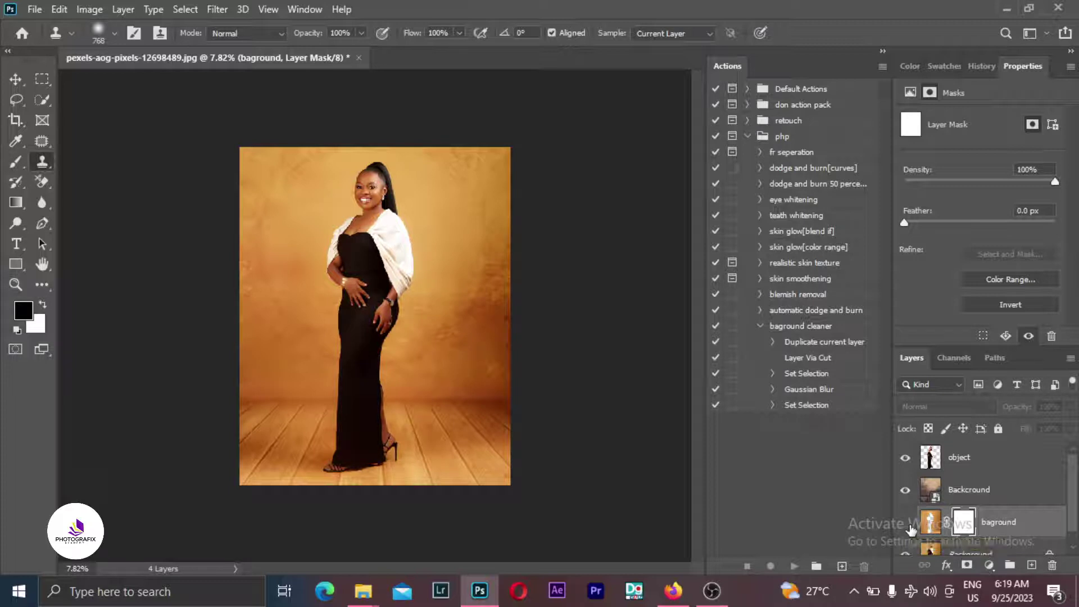
{"action": "left_click", "coordinate": [907, 524]}
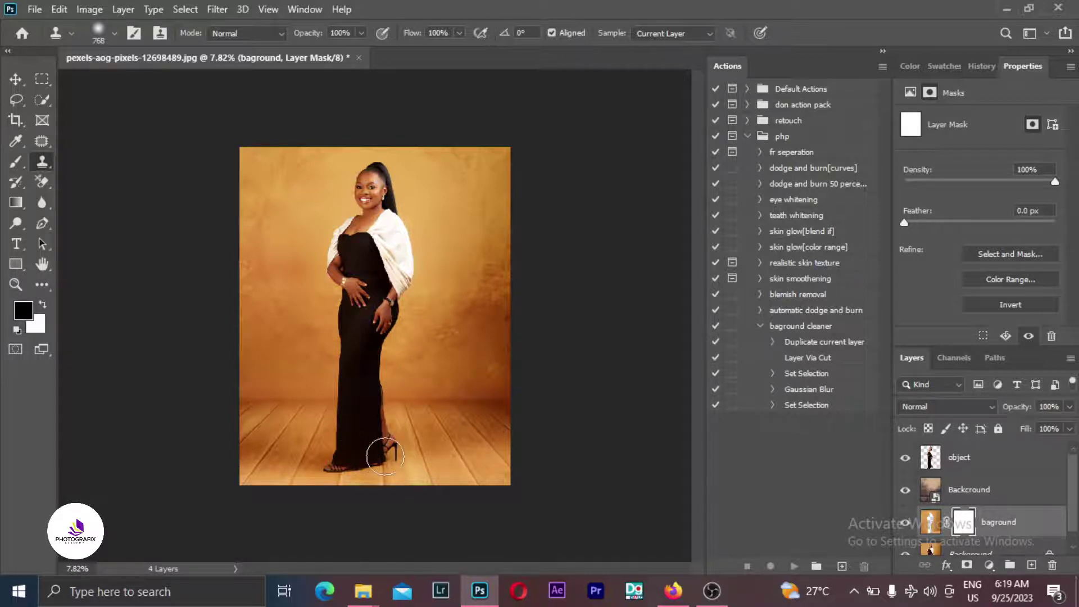
Paint black with the Brush tool on the baground layer's mask over the floor around the woman's feet.
{"action": "left_click", "coordinate": [278, 456]}
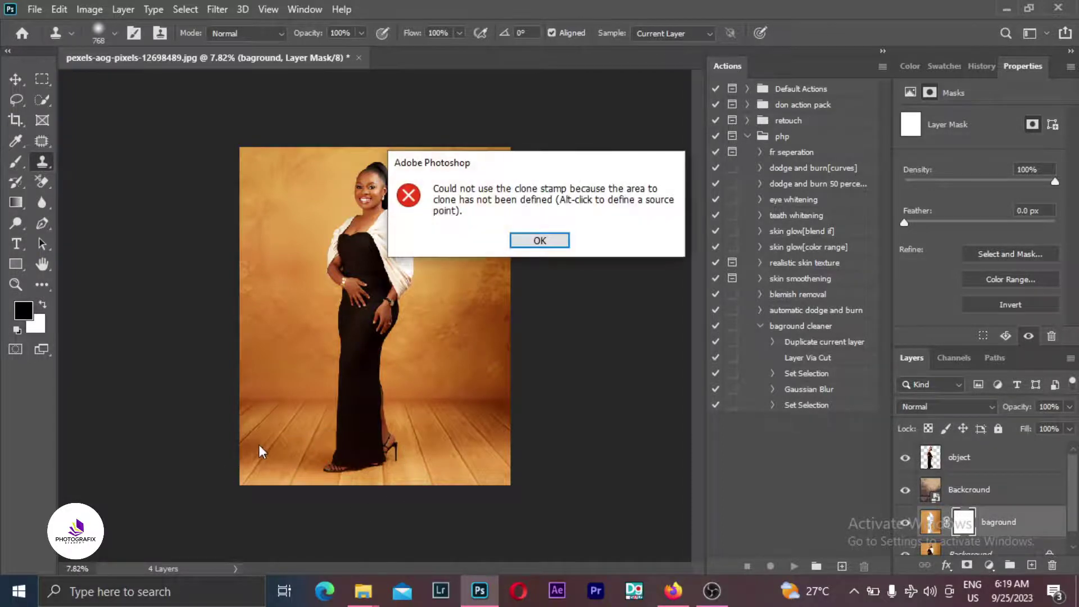
{"action": "left_click", "coordinate": [545, 239]}
{"action": "left_click", "coordinate": [16, 162]}
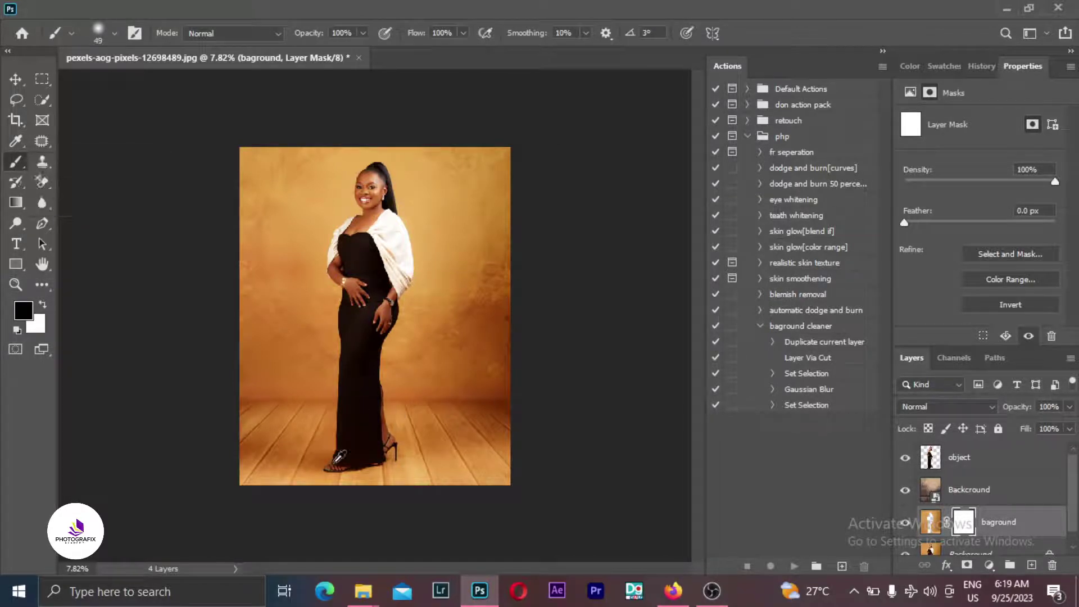
{"action": "left_click_drag", "start_coordinate": [308, 456], "coordinate": [332, 466]}
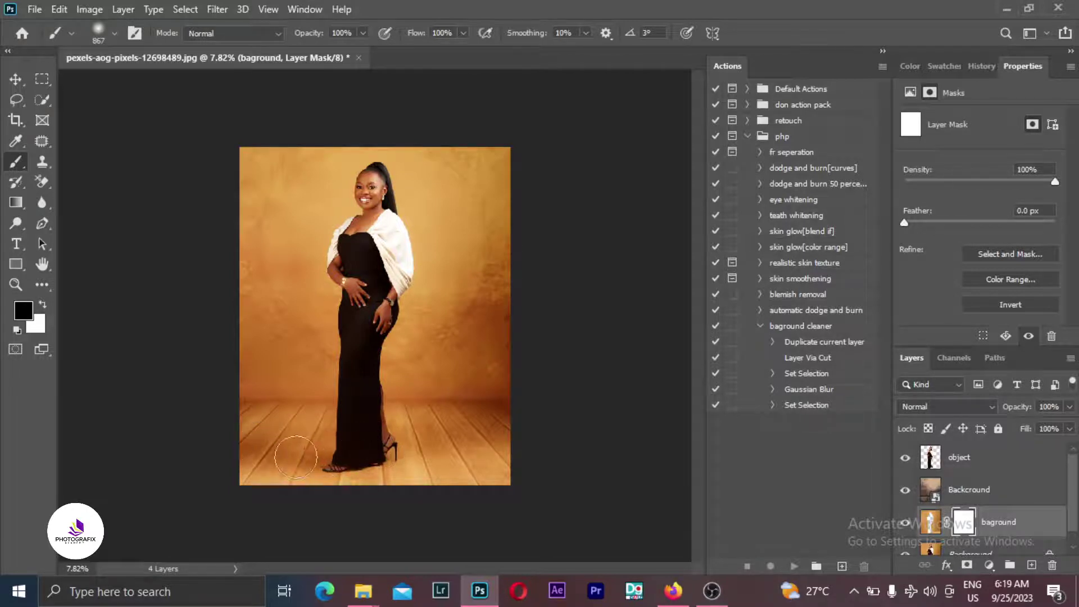
{"action": "mouse_move", "coordinate": [371, 445]}
{"action": "left_mouse_down"}
{"action": "mouse_move", "coordinate": [306, 454]}
{"action": "mouse_move", "coordinate": [266, 441]}
{"action": "mouse_move", "coordinate": [393, 449]}
{"action": "left_mouse_up"}
Delete the baground layer's mask without applying it, and delete the vintage wall Background smart object layer.
{"action": "left_click_drag", "start_coordinate": [961, 525], "coordinate": [1053, 565]}
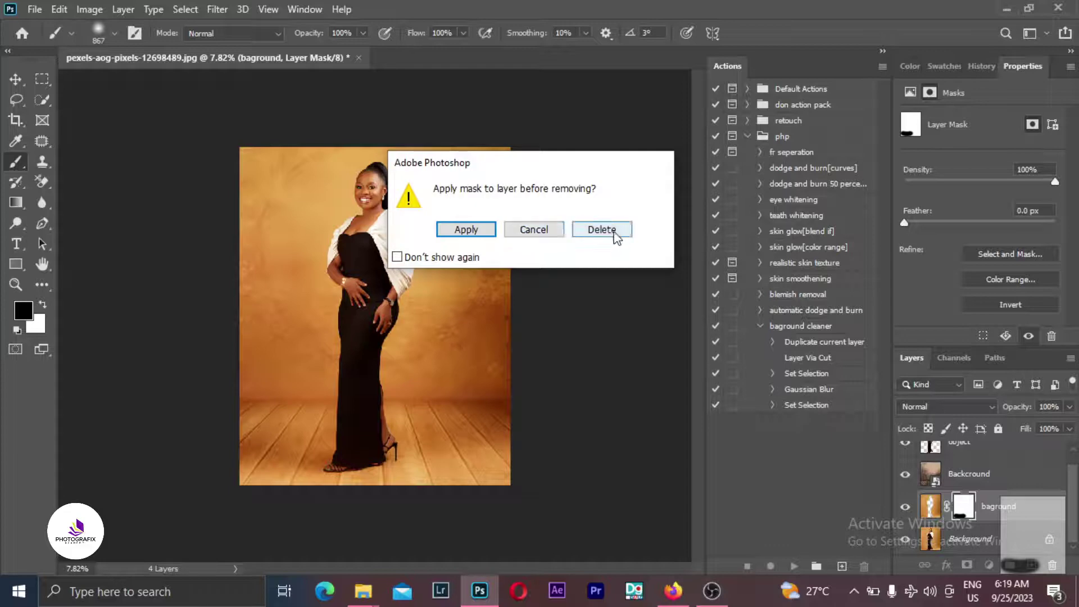
{"action": "left_click", "coordinate": [606, 230]}
{"action": "left_click_drag", "start_coordinate": [1019, 477], "coordinate": [1054, 567]}
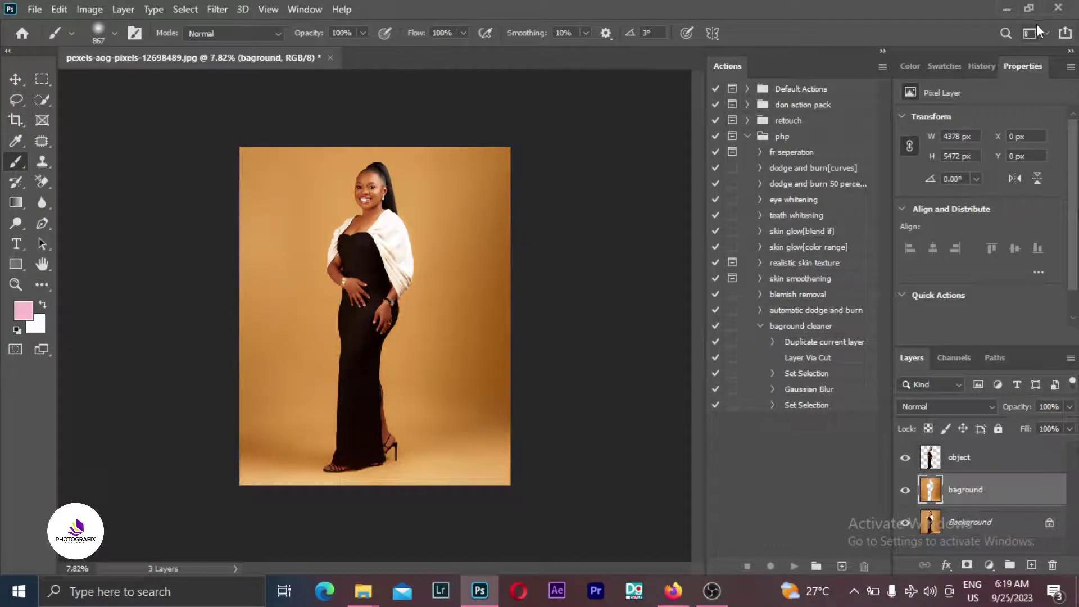
{"action": "left_click", "coordinate": [1006, 11]}
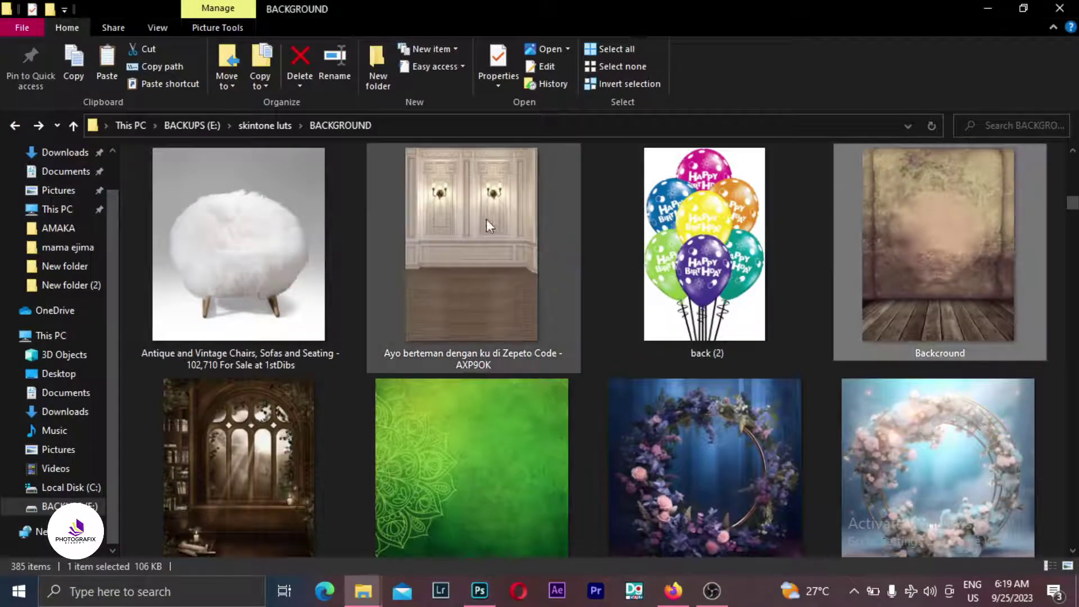
{"action": "left_click", "coordinate": [487, 219]}
{"action": "left_click_drag", "start_coordinate": [577, 601], "coordinate": [377, 361]}
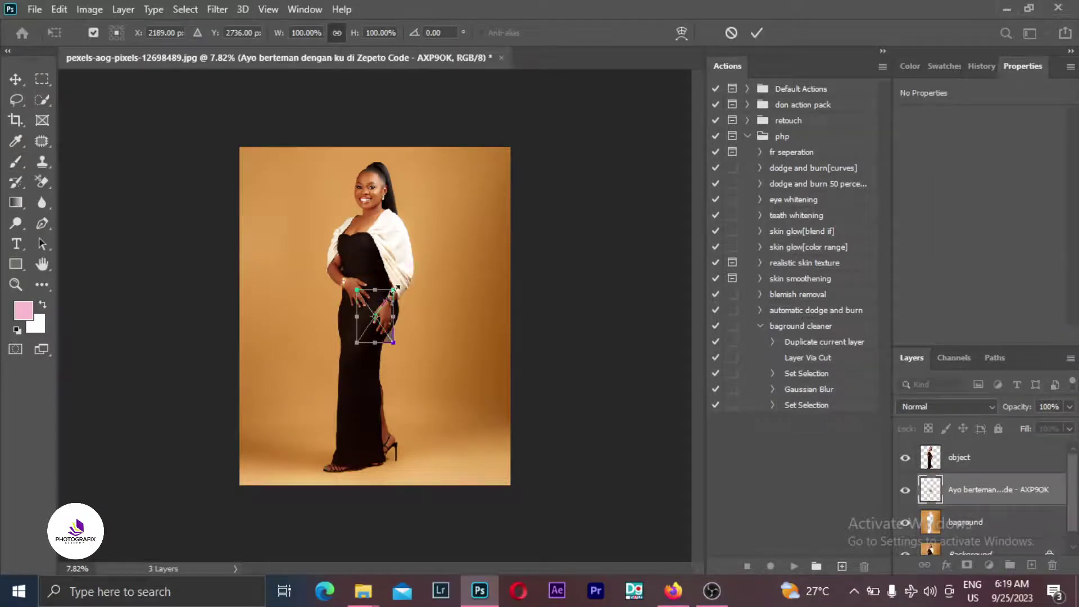
Enlarge the placed panelled wall image to about 904%, shift it up to about Y 2263 px, and commit the transform.
{"action": "left_click_drag", "start_coordinate": [393, 288], "coordinate": [529, 113]}
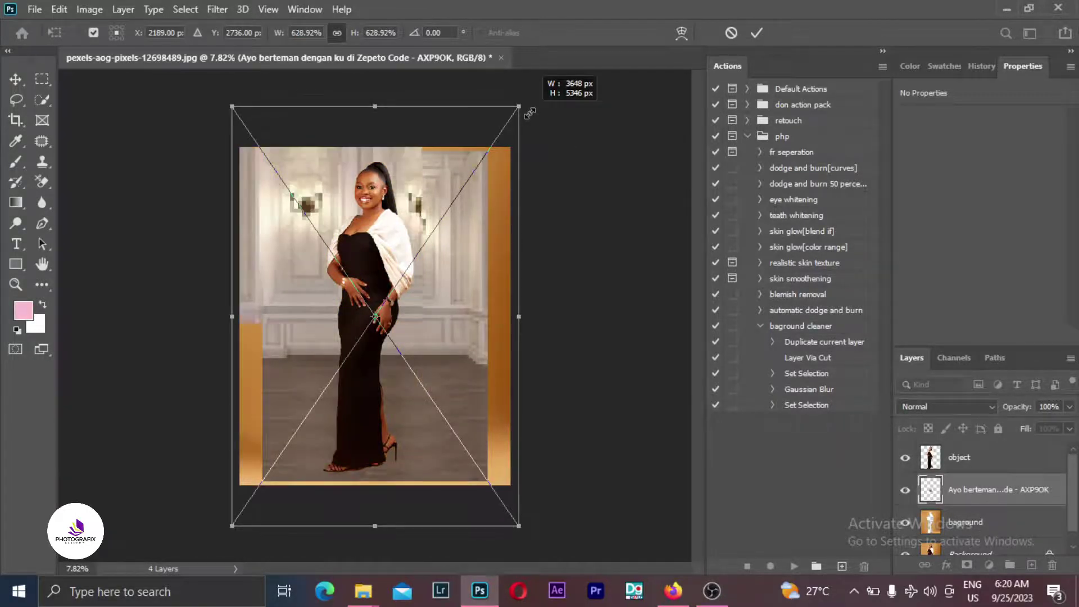
{"action": "left_click_drag", "start_coordinate": [538, 105], "coordinate": [551, 87]}
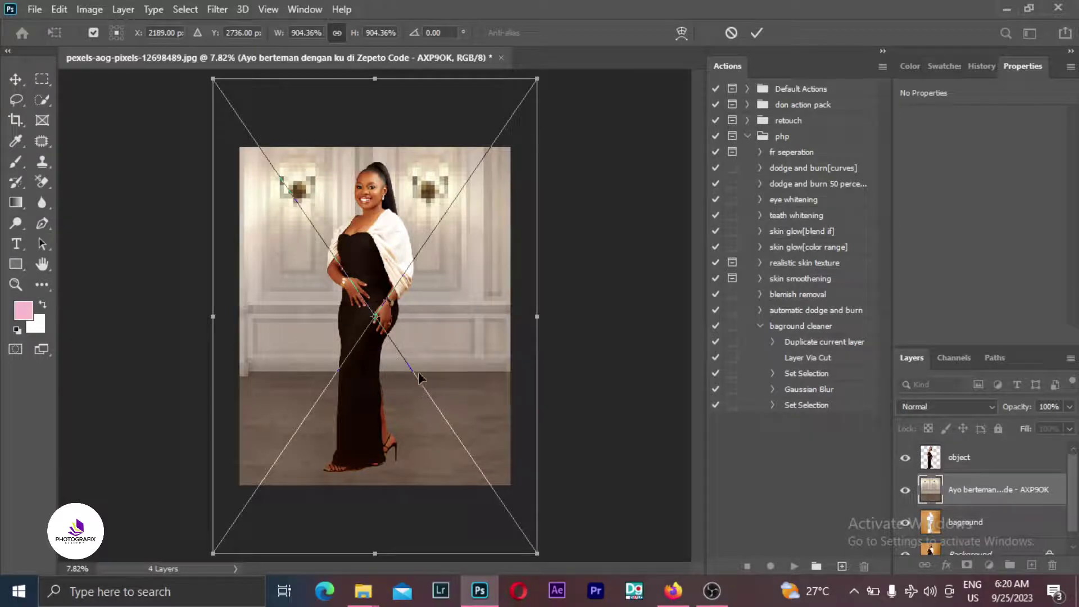
{"action": "key", "text": "shift+Up"}
{"action": "key", "text": "shift+Up"}
{"action": "key", "text": "shift+Up"}
{"action": "key", "text": "shift+Up"}
{"action": "key", "text": "shift+Up"}
{"action": "key", "text": "shift+Up"}
{"action": "key", "text": "shift+Up"}
{"action": "key", "text": "shift+Up"}
{"action": "key", "text": "shift+Up"}
{"action": "key", "text": "shift+Up"}
{"action": "key", "text": "shift+Up"}
{"action": "key", "text": "shift+Up"}
{"action": "key", "text": "shift+Up"}
{"action": "key", "text": "shift+Up"}
{"action": "key", "text": "shift+Up"}
{"action": "key", "text": "shift+Up"}
{"action": "key", "text": "shift+Up"}
{"action": "key", "text": "shift+Up"}
{"action": "key", "text": "shift+Up"}
{"action": "key", "text": "shift+Up"}
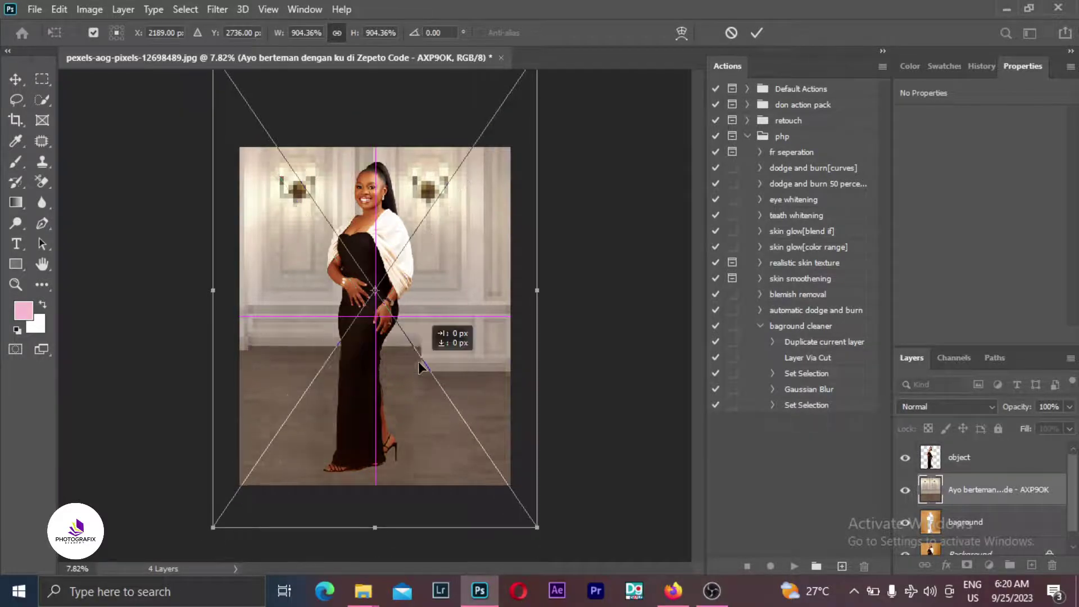
{"action": "left_click_drag", "start_coordinate": [418, 362], "coordinate": [418, 360]}
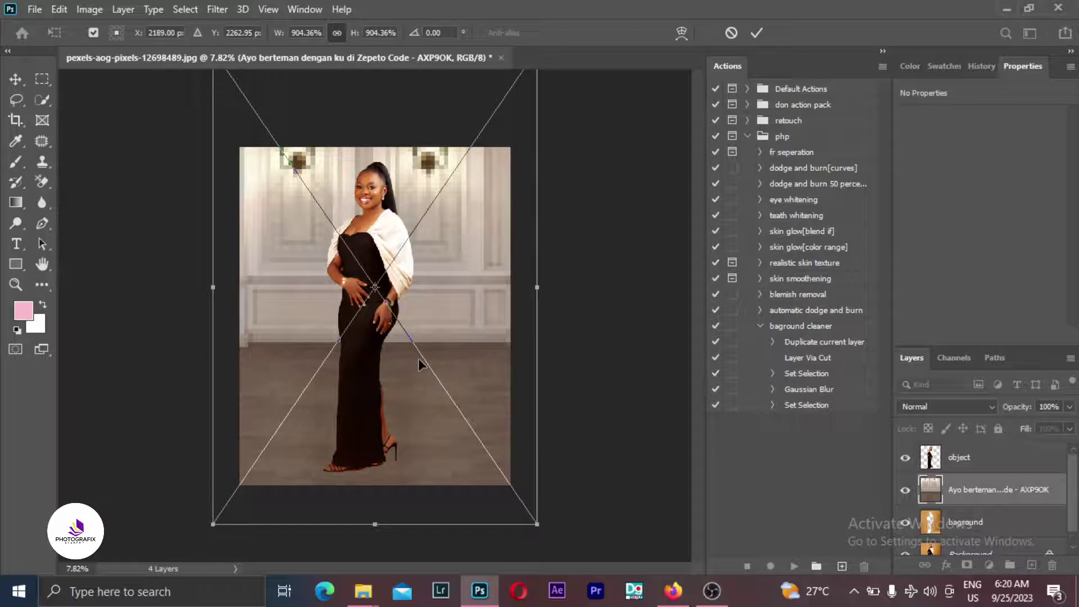
{"action": "left_click", "coordinate": [757, 32]}
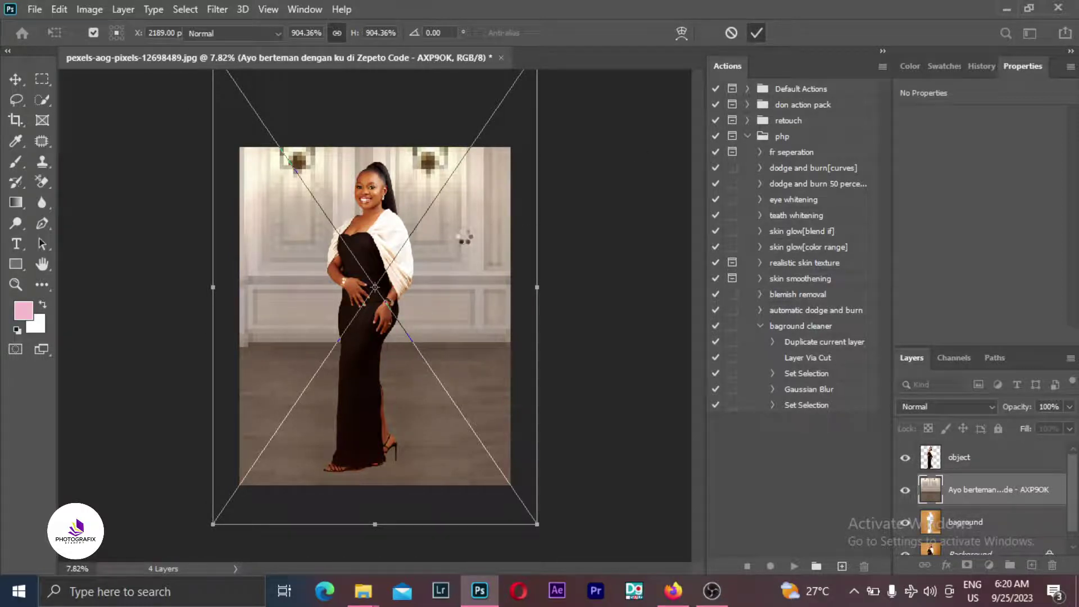
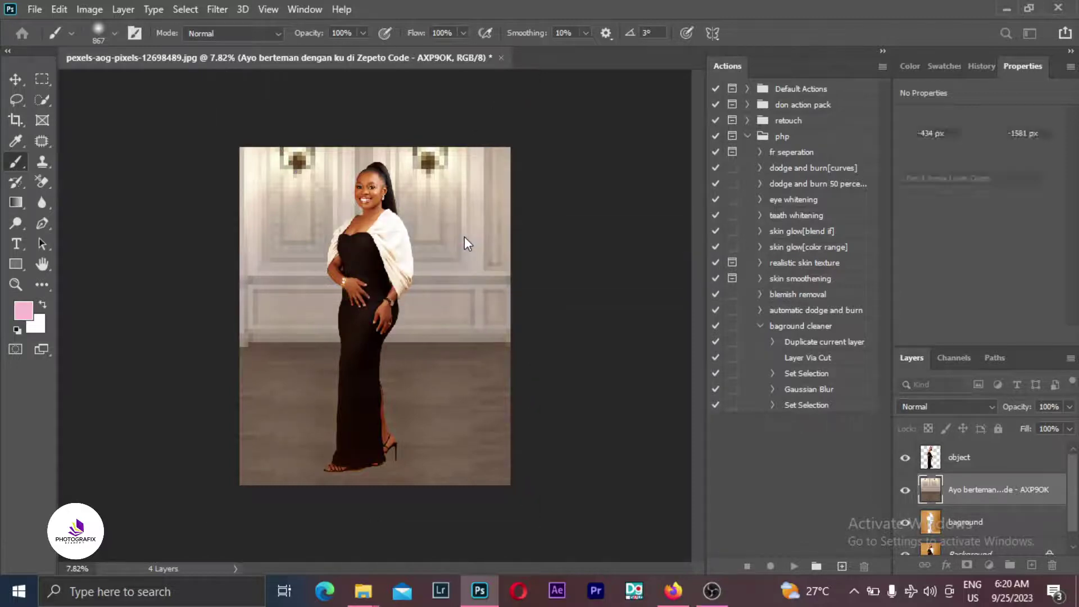
Set the panelled wall layer's blend mode to Soft Light.
{"action": "left_click", "coordinate": [949, 402]}
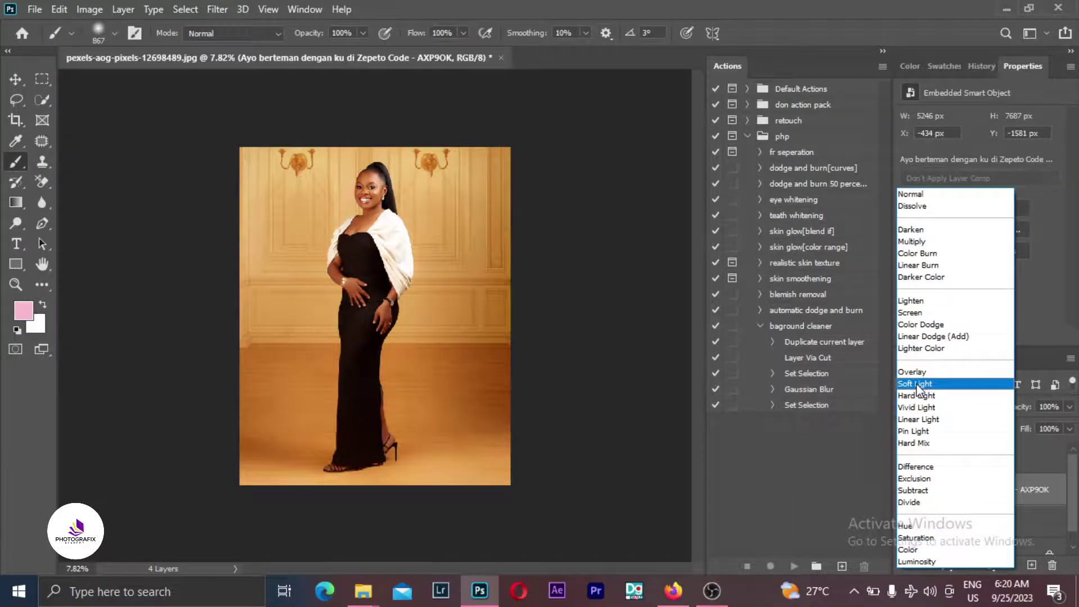
{"action": "left_click", "coordinate": [916, 385]}
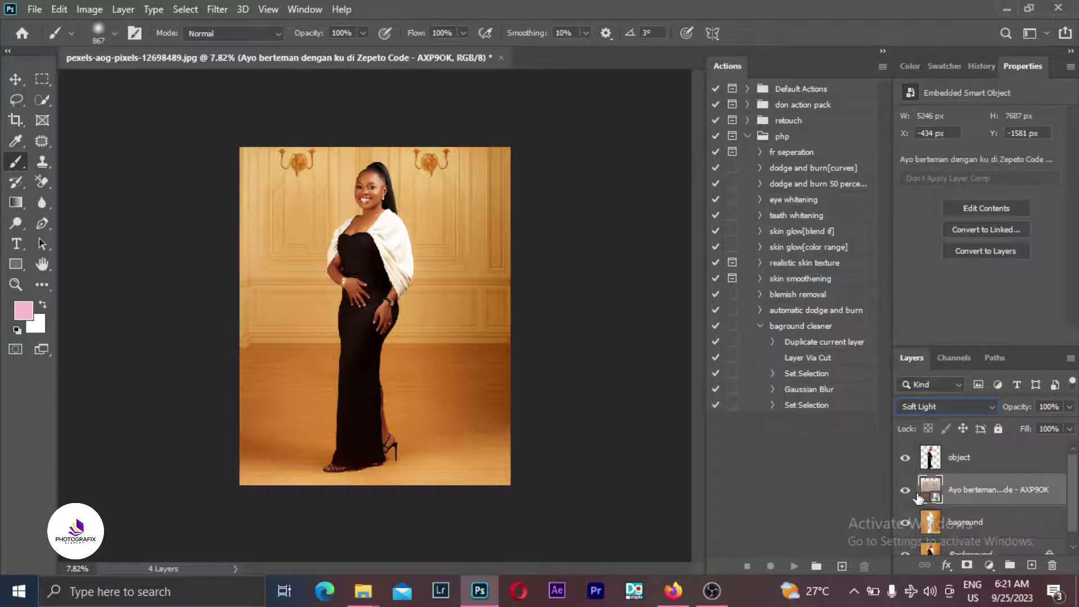
Hide the object, panelled wall and baground layers, and select the locked original Background layer.
{"action": "left_click", "coordinate": [905, 457]}
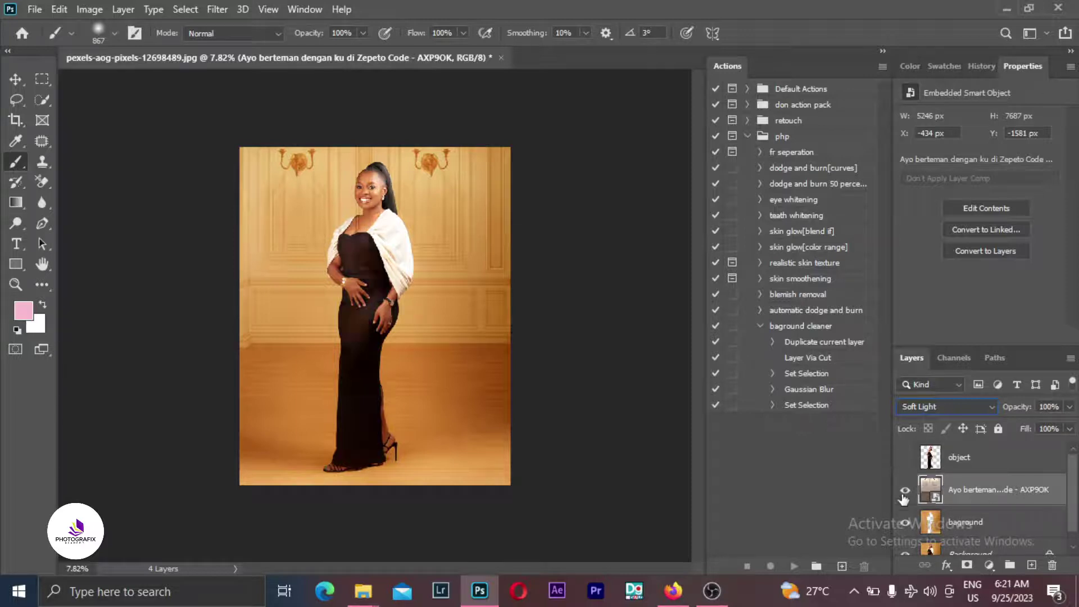
{"action": "left_click", "coordinate": [905, 490]}
{"action": "scroll", "coordinate": [928, 476], "scroll_direction": "down", "scroll_amount": 1}
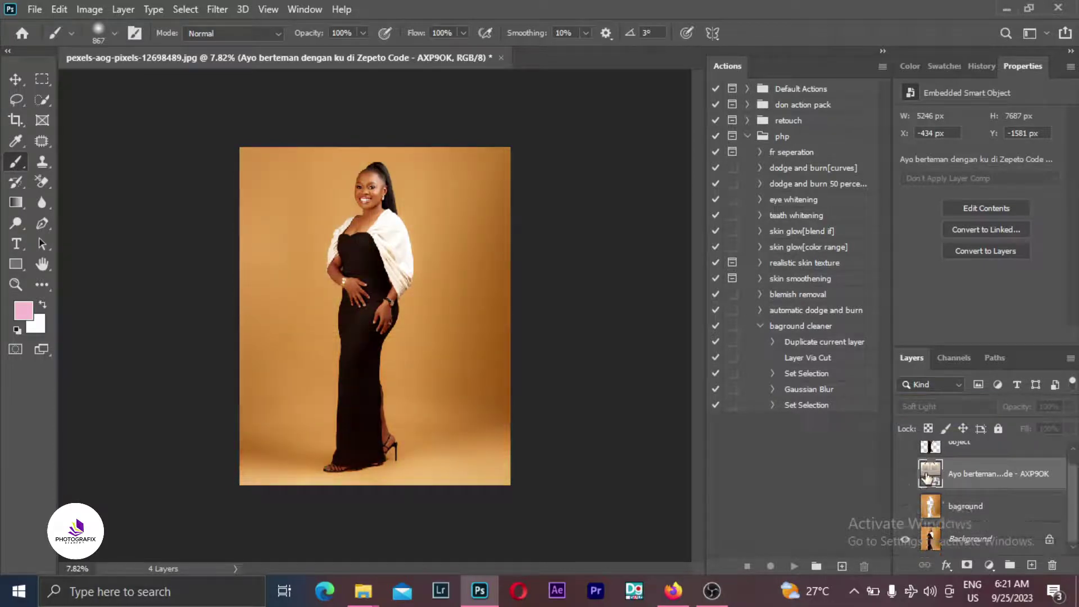
{"action": "left_click", "coordinate": [978, 543]}
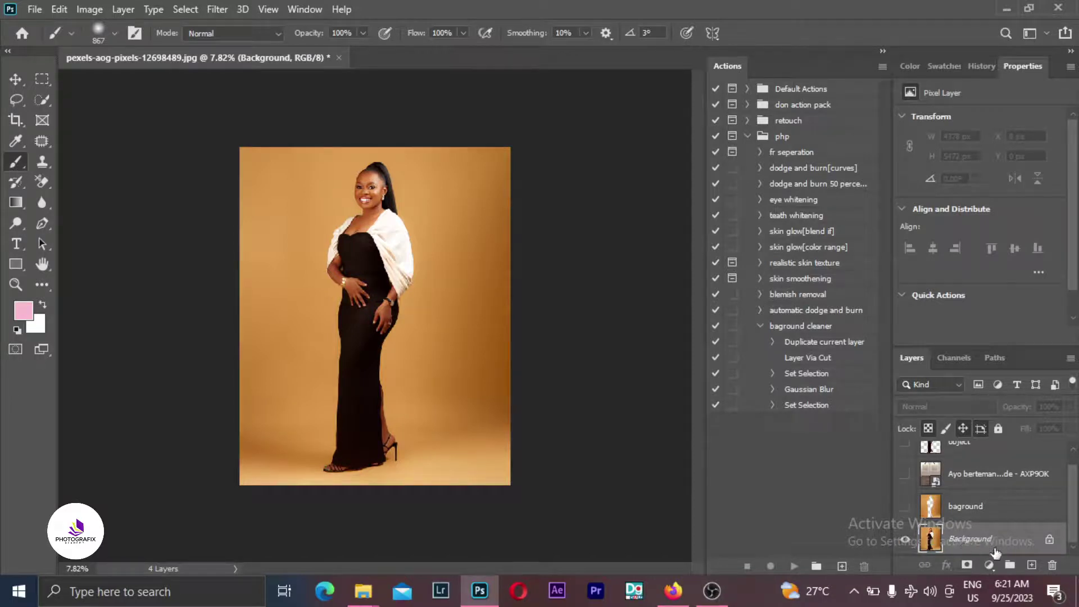
Show the object, baground and panelled wall layers again.
{"action": "left_click", "coordinate": [905, 445]}
{"action": "left_click", "coordinate": [905, 507]}
{"action": "left_click", "coordinate": [905, 474]}
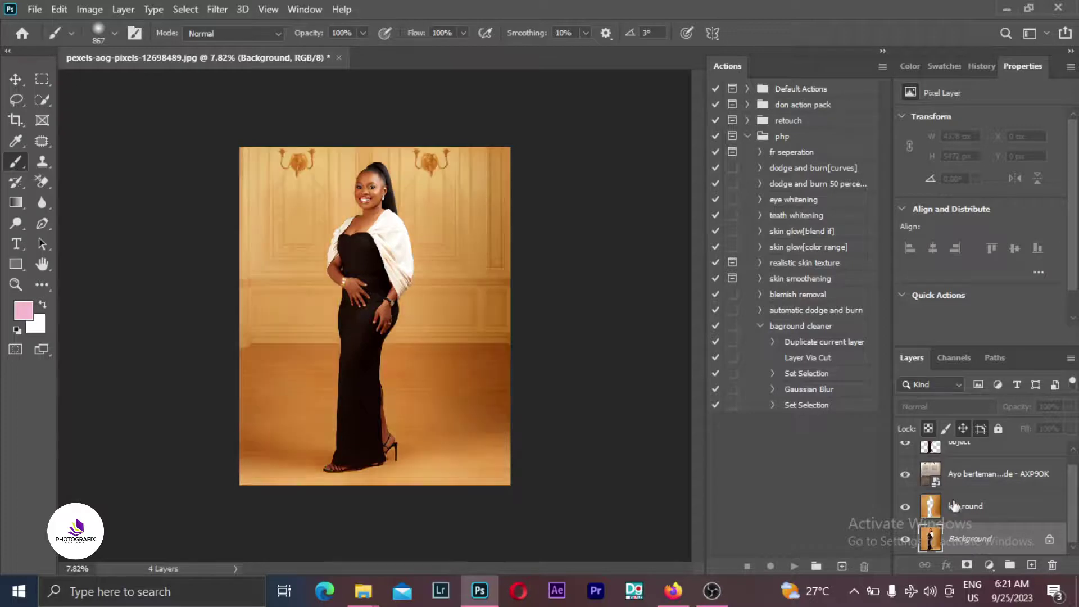
Add a Gradient fill layer directly above the object layer and set its style to Radial.
{"action": "left_click", "coordinate": [959, 487]}
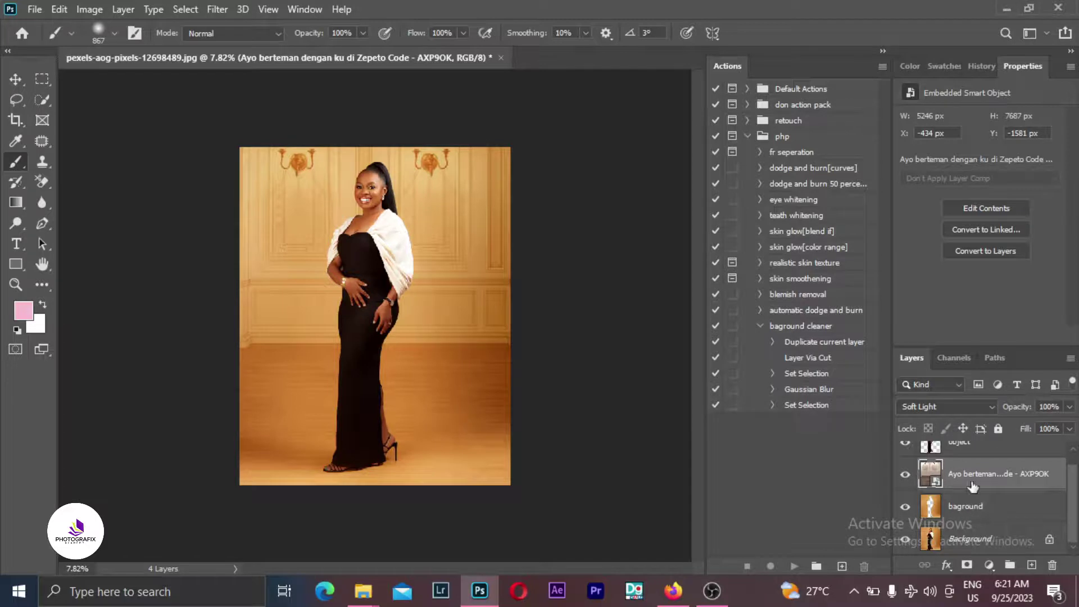
{"action": "scroll", "coordinate": [978, 489], "scroll_direction": "up", "scroll_amount": 1}
{"action": "left_click", "coordinate": [988, 466]}
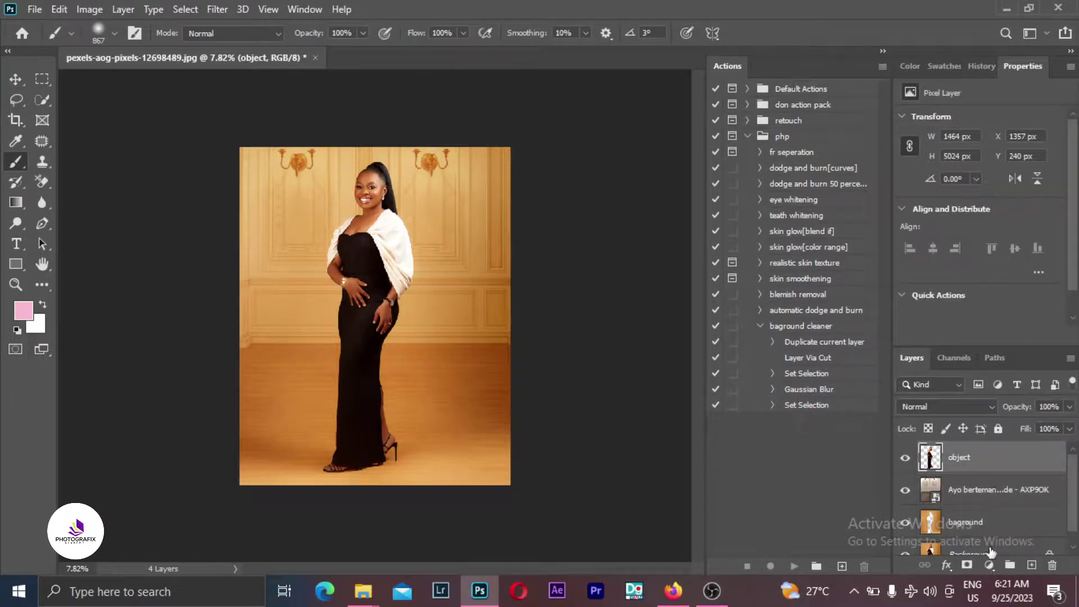
{"action": "left_click", "coordinate": [989, 565]}
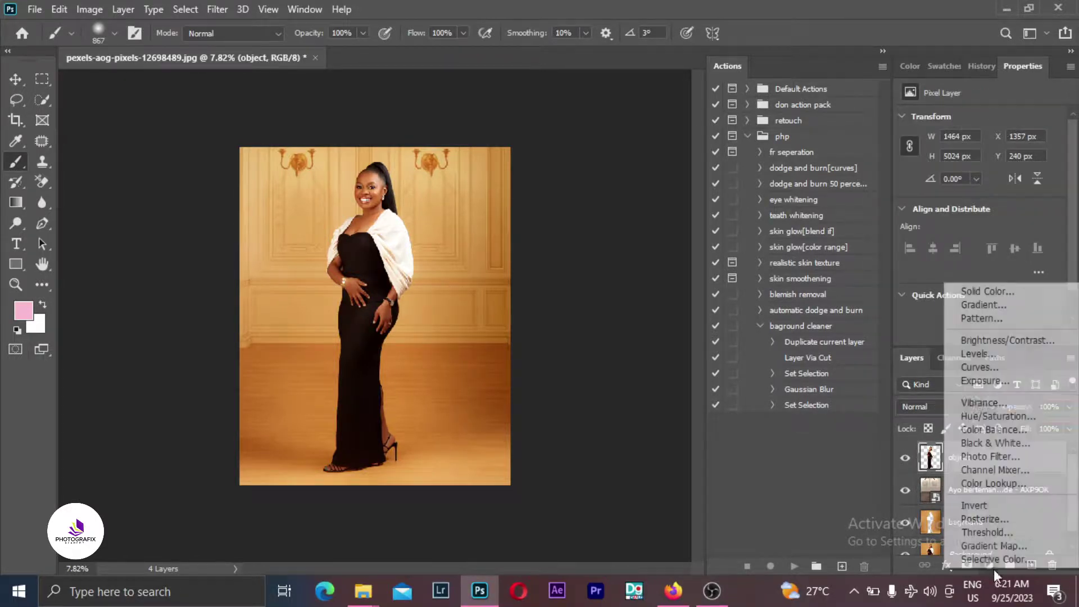
{"action": "left_click", "coordinate": [980, 302]}
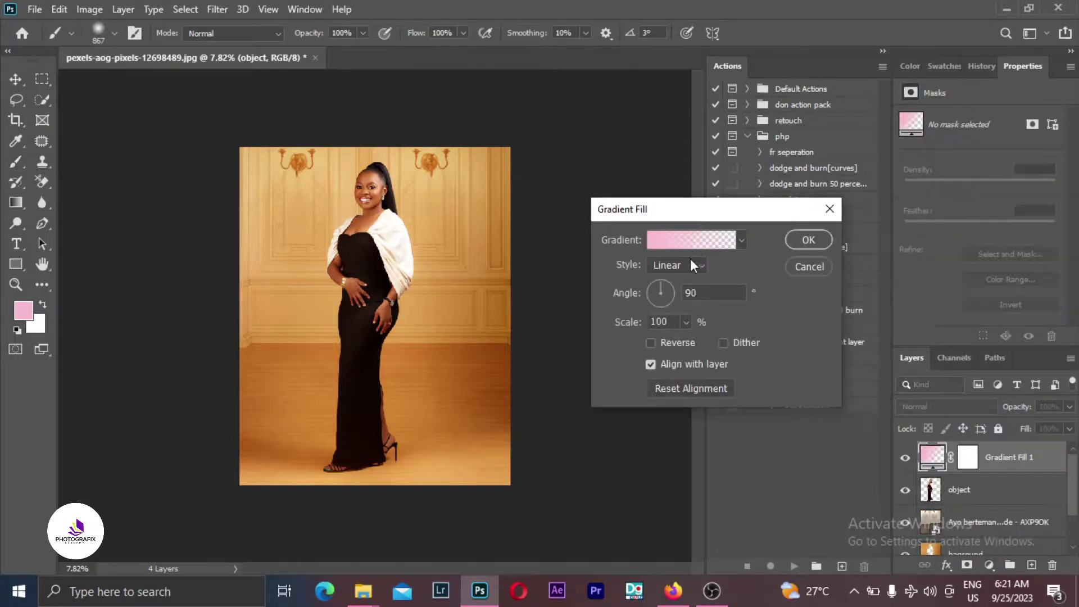
{"action": "left_click", "coordinate": [679, 266]}
{"action": "left_click", "coordinate": [659, 296]}
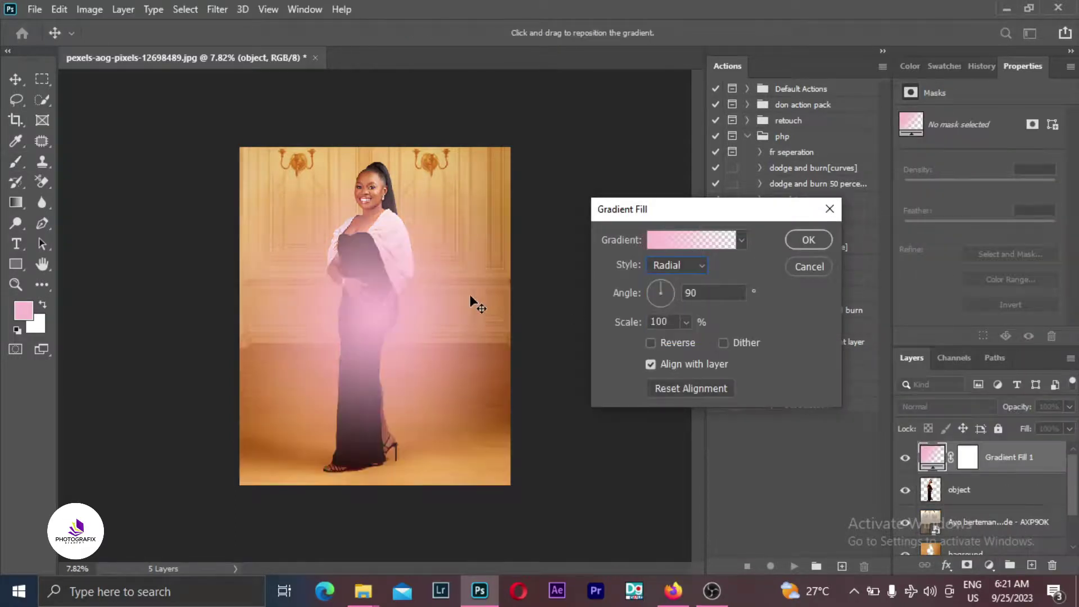
Move the radial gradient onto the wall lamp at the image's right and reduce its scale to 41%.
{"action": "left_click_drag", "start_coordinate": [473, 302], "coordinate": [448, 167]}
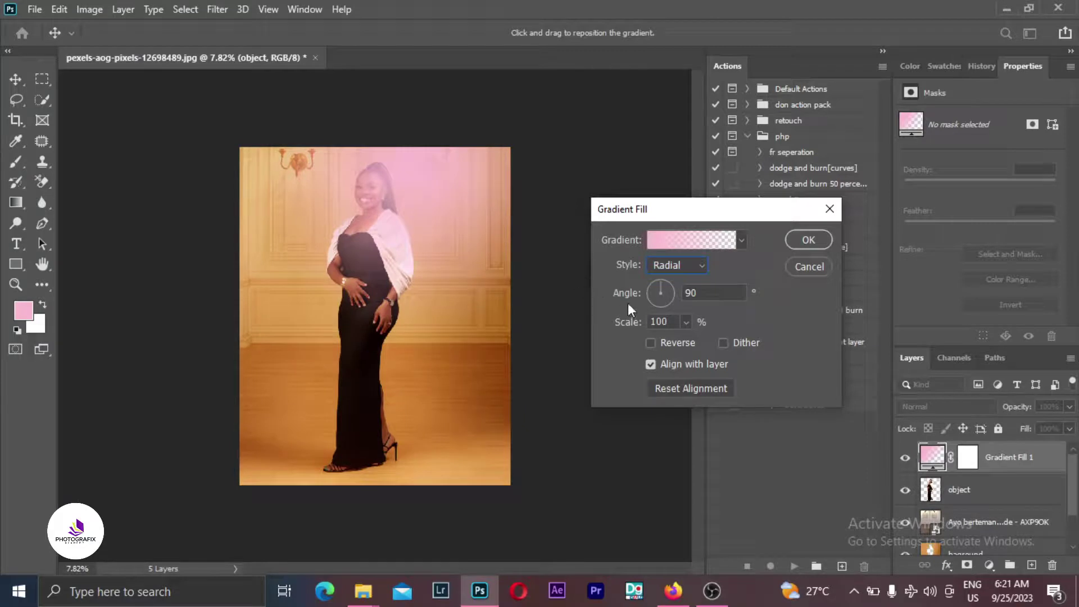
{"action": "left_click_drag", "start_coordinate": [631, 329], "coordinate": [585, 332]}
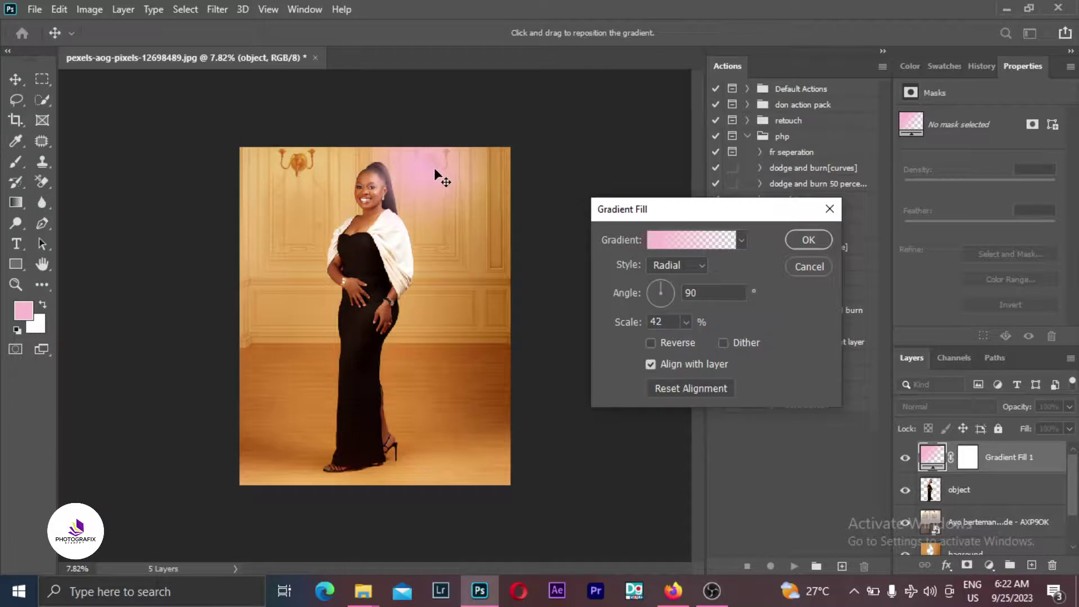
{"action": "left_click_drag", "start_coordinate": [636, 329], "coordinate": [637, 330]}
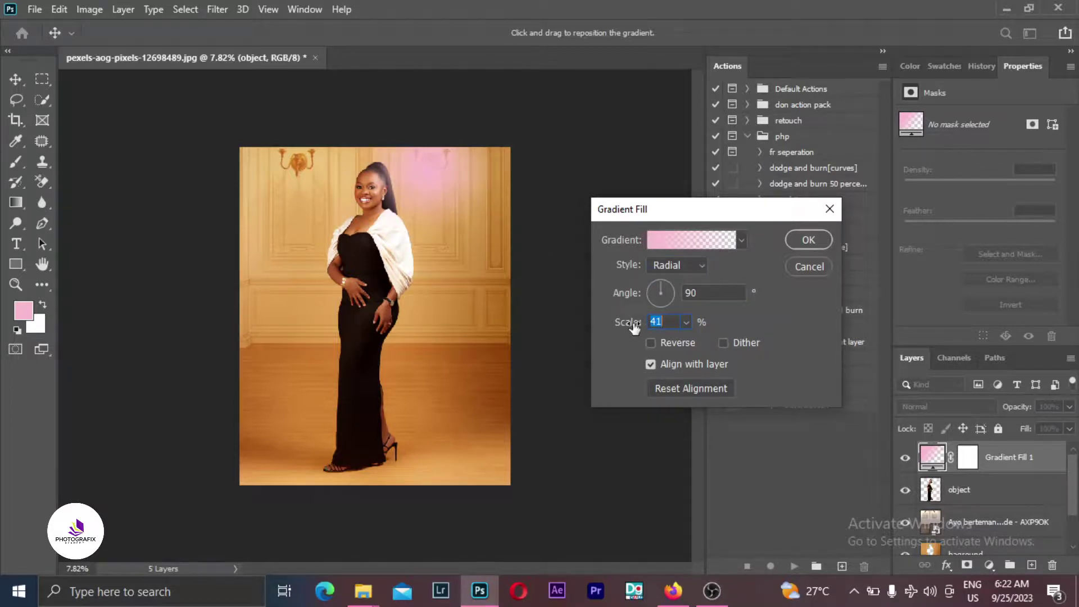
Change the gradient's transparent-end color stop to golden yellow.
{"action": "left_click", "coordinate": [684, 235]}
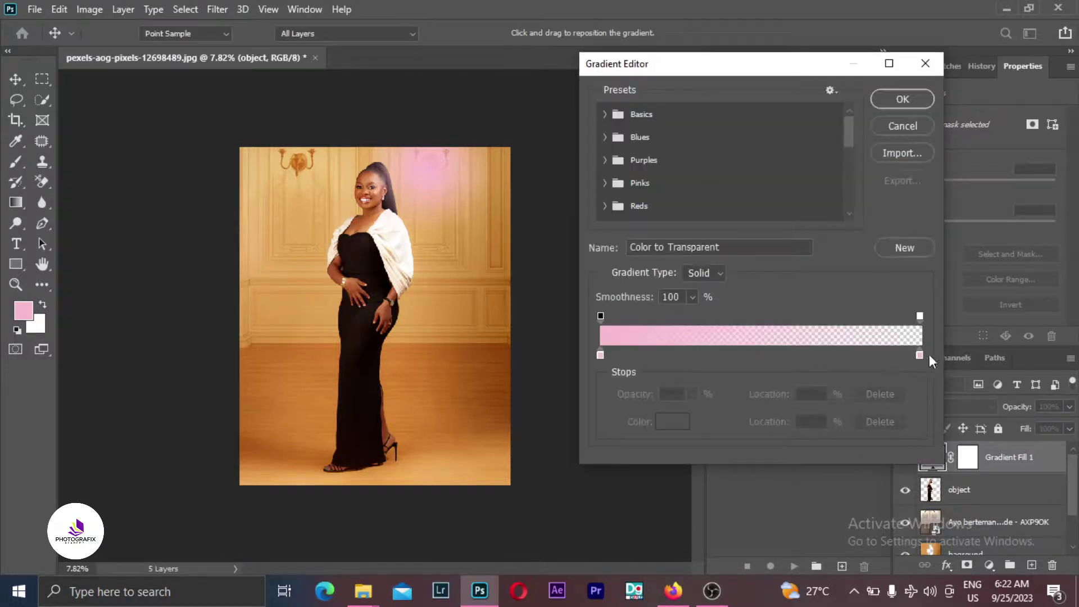
{"action": "left_click", "coordinate": [920, 354]}
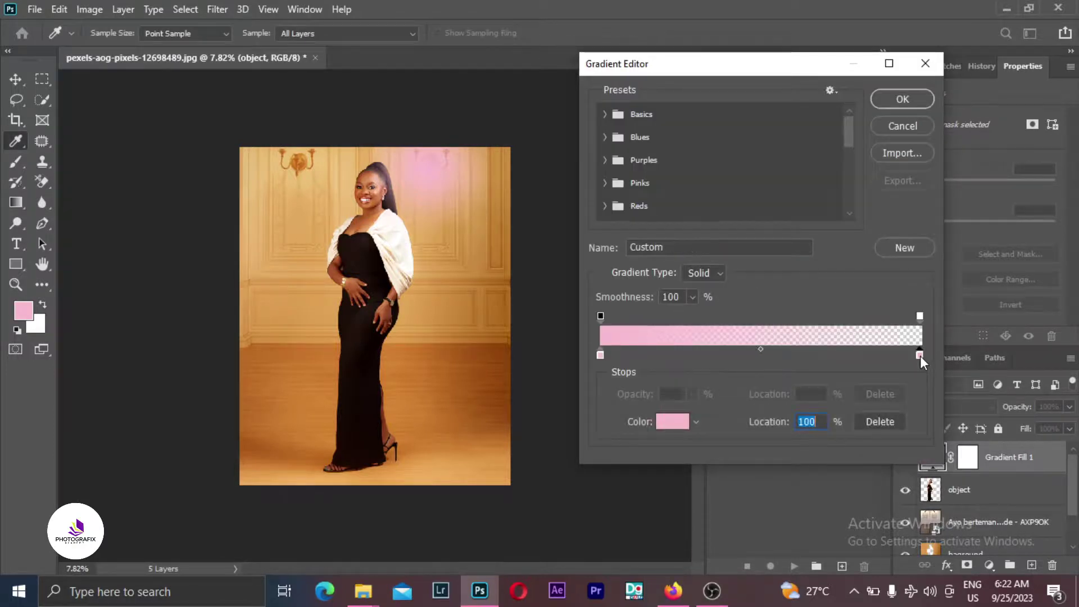
{"action": "double_click", "coordinate": [920, 354]}
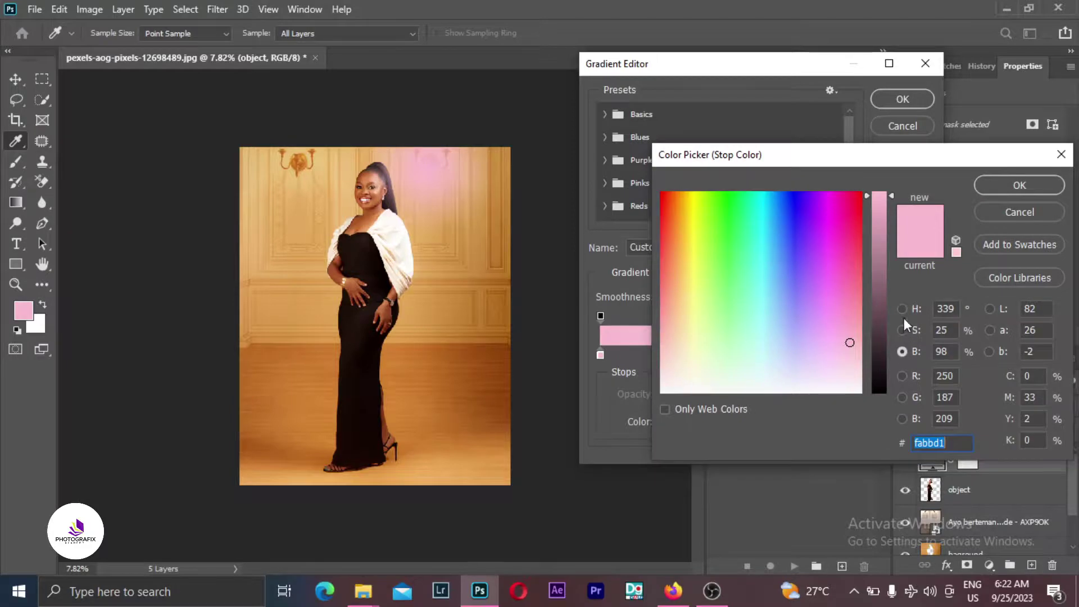
{"action": "left_click", "coordinate": [902, 310]}
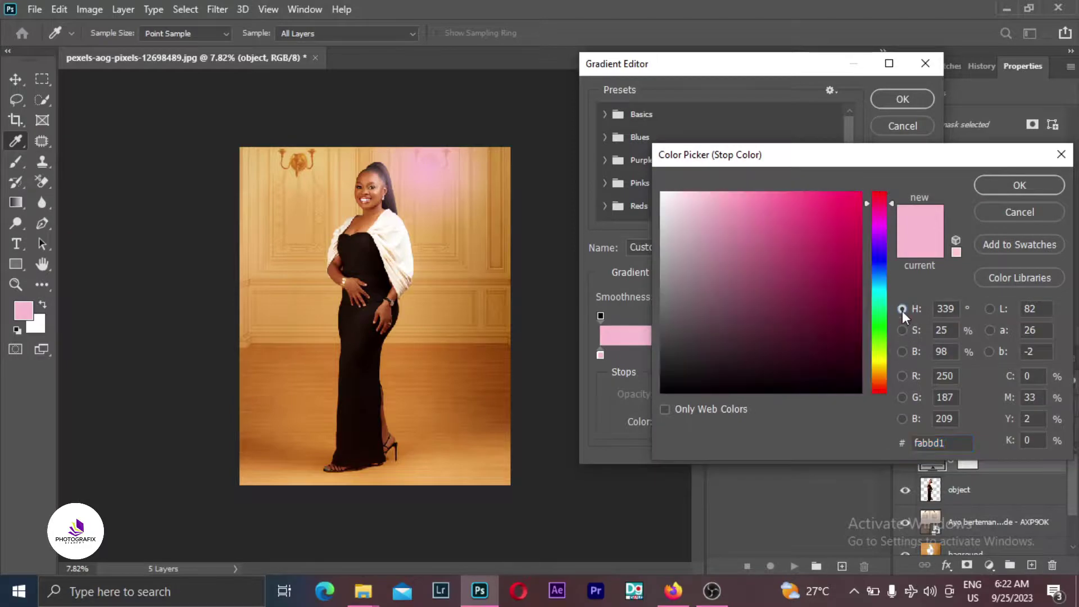
{"action": "left_click", "coordinate": [879, 371]}
{"action": "left_click", "coordinate": [855, 194]}
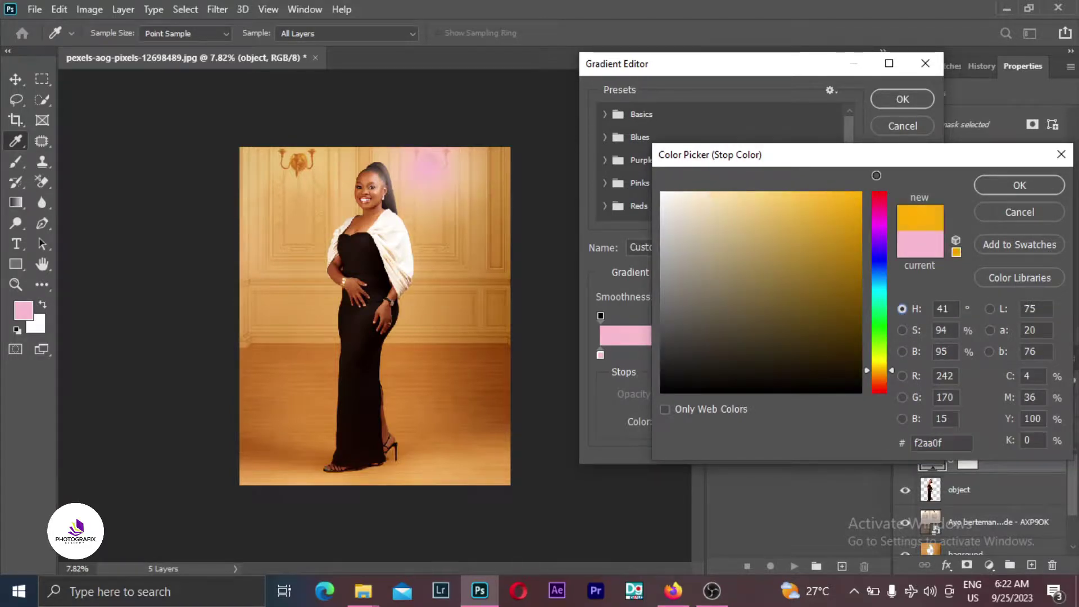
{"action": "left_click", "coordinate": [996, 186]}
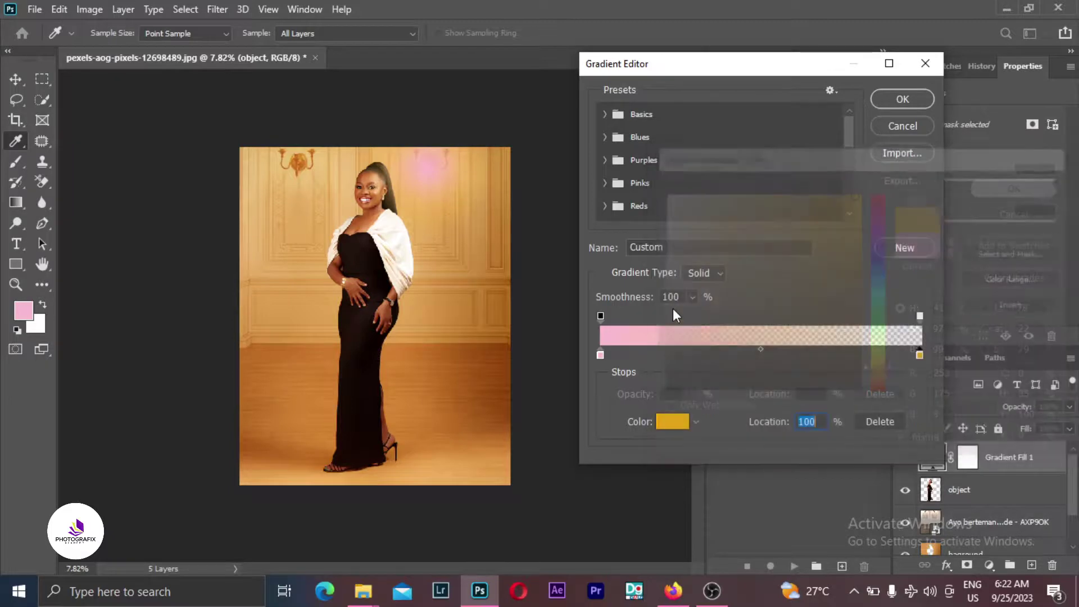
Set the gradient's starting color stop to orange ff9e04 and accept the gradient fill.
{"action": "left_click", "coordinate": [600, 355]}
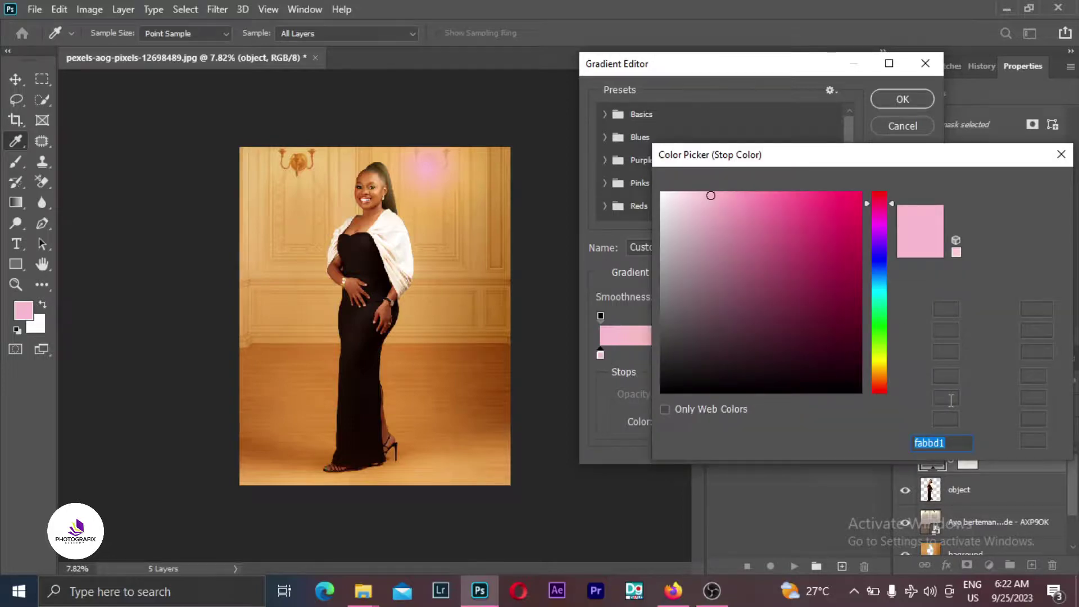
{"action": "type", "text": "ef970b"}
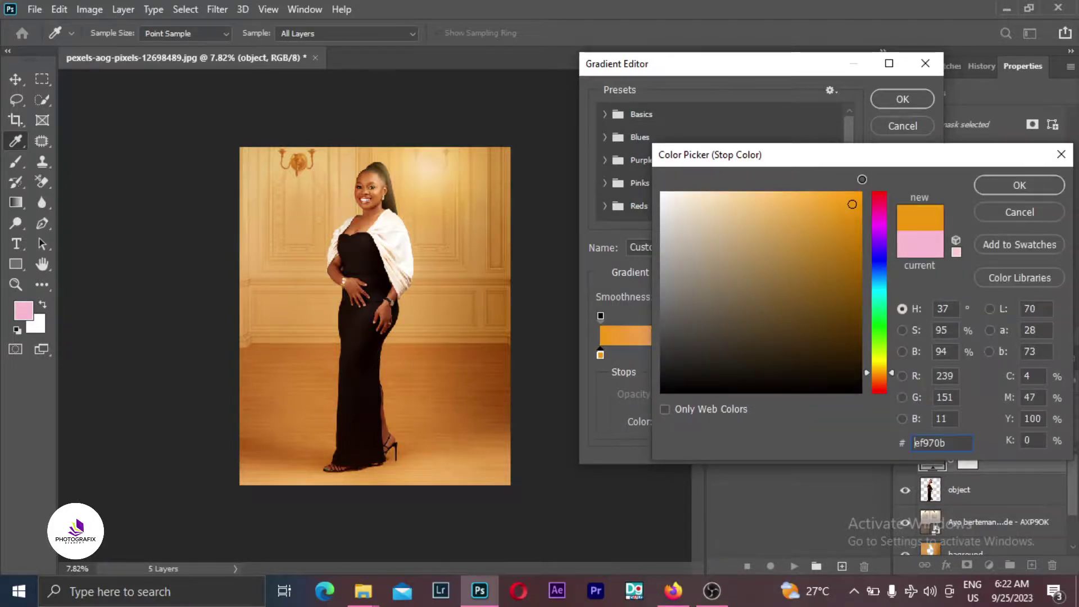
{"action": "left_click", "coordinate": [859, 193]}
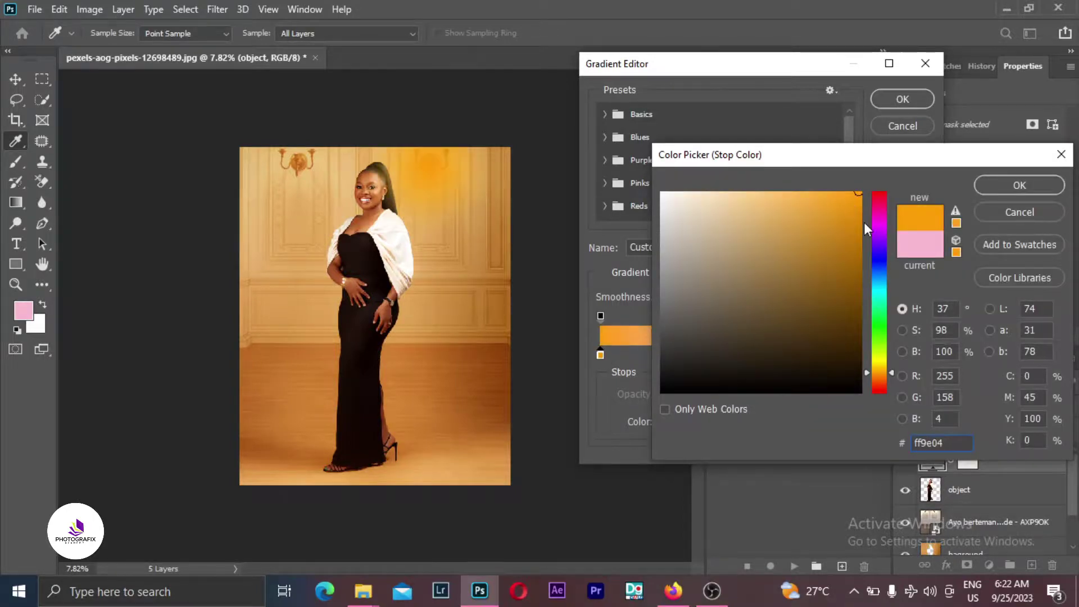
{"action": "left_click", "coordinate": [1017, 181]}
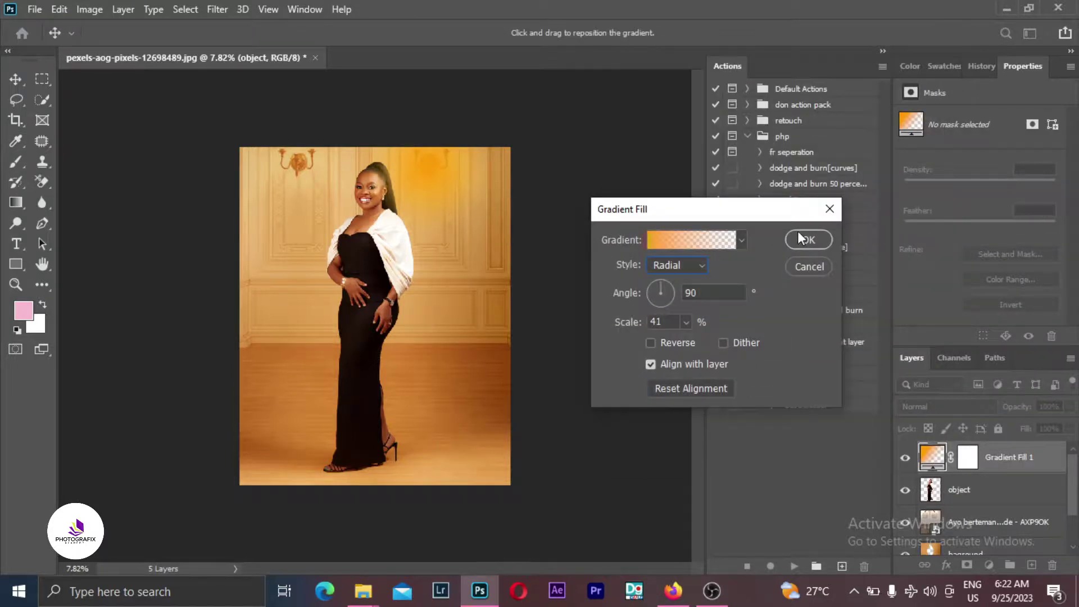
{"action": "left_click", "coordinate": [804, 239]}
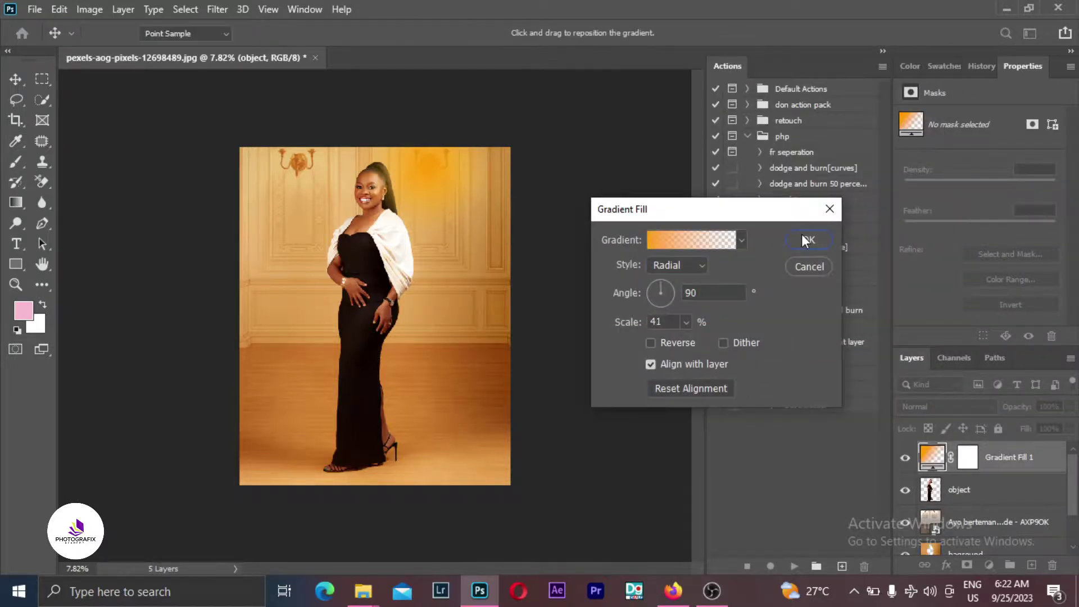
Set the gradient fill layer's blend mode to Linear Dodge (Add) and its Fill to 22%.
{"action": "left_click", "coordinate": [925, 406]}
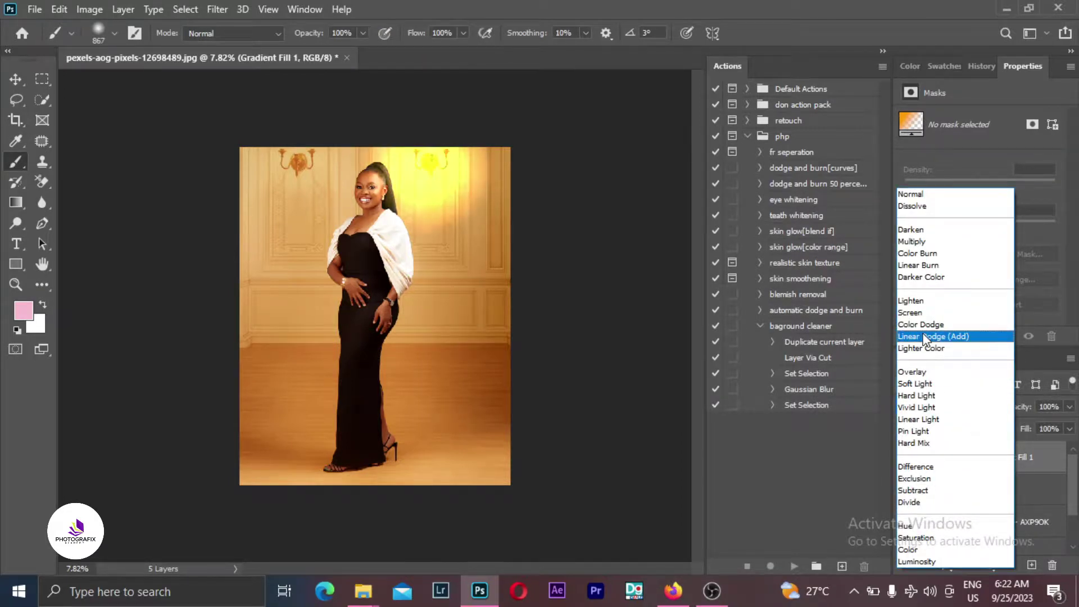
{"action": "left_click", "coordinate": [924, 337]}
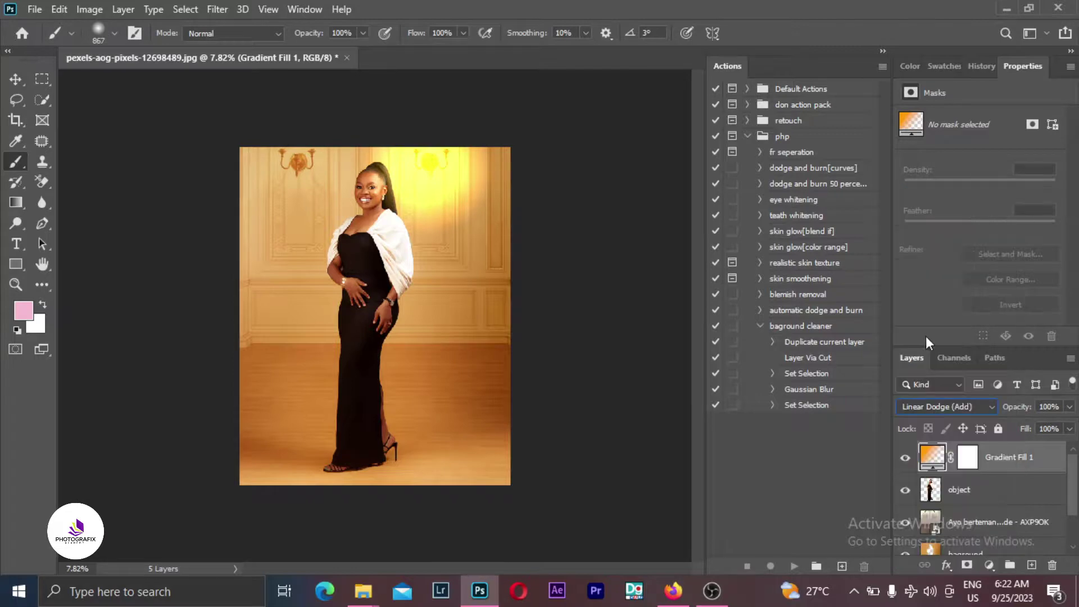
{"action": "left_click", "coordinate": [1069, 429]}
{"action": "left_click_drag", "start_coordinate": [1026, 445], "coordinate": [1010, 446]}
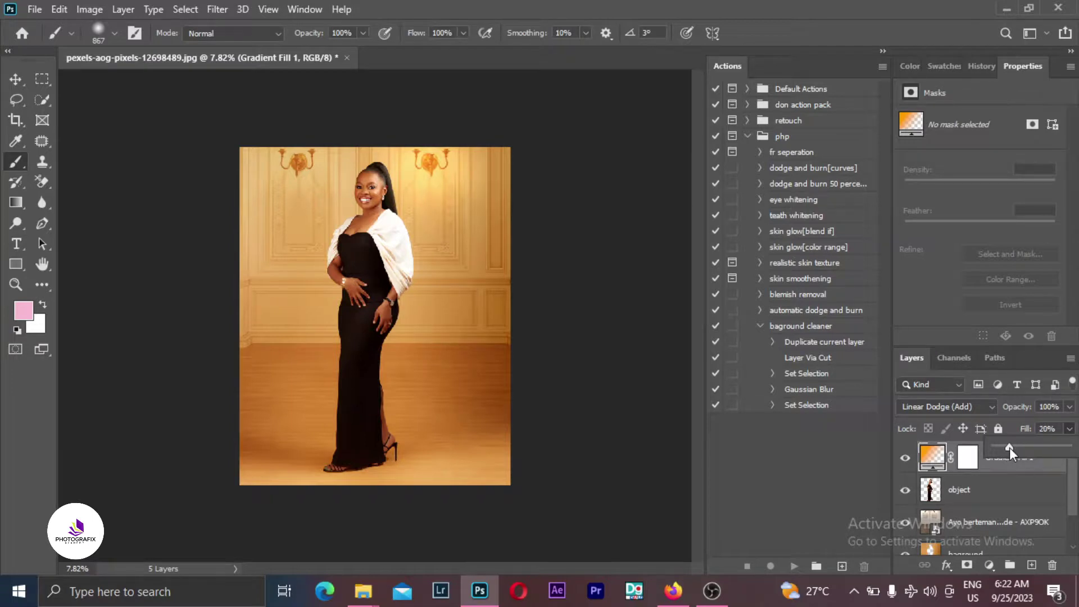
Increase the gradient fill's scale to 51% and duplicate the gradient layer.
{"action": "double_click", "coordinate": [926, 458]}
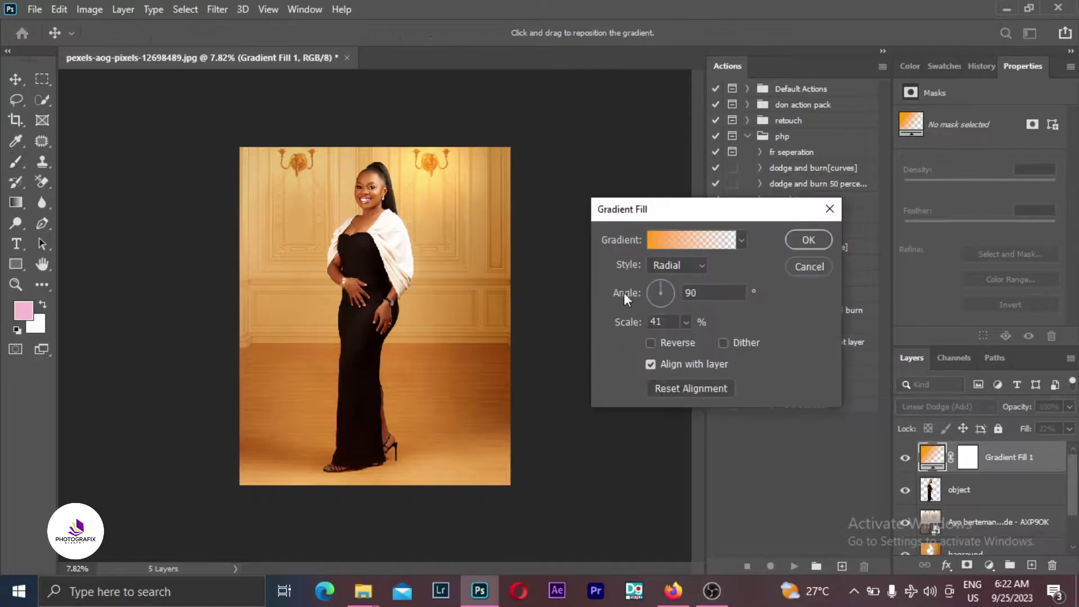
{"action": "left_click_drag", "start_coordinate": [625, 321], "coordinate": [628, 330]}
{"action": "left_click", "coordinate": [819, 239]}
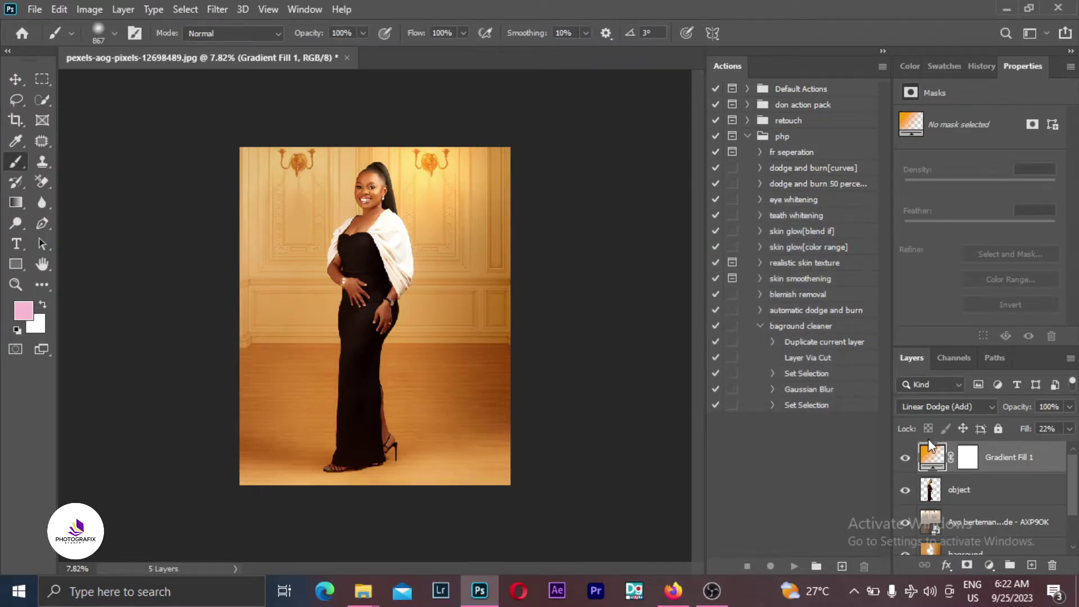
{"action": "key", "text": "ctrl+j"}
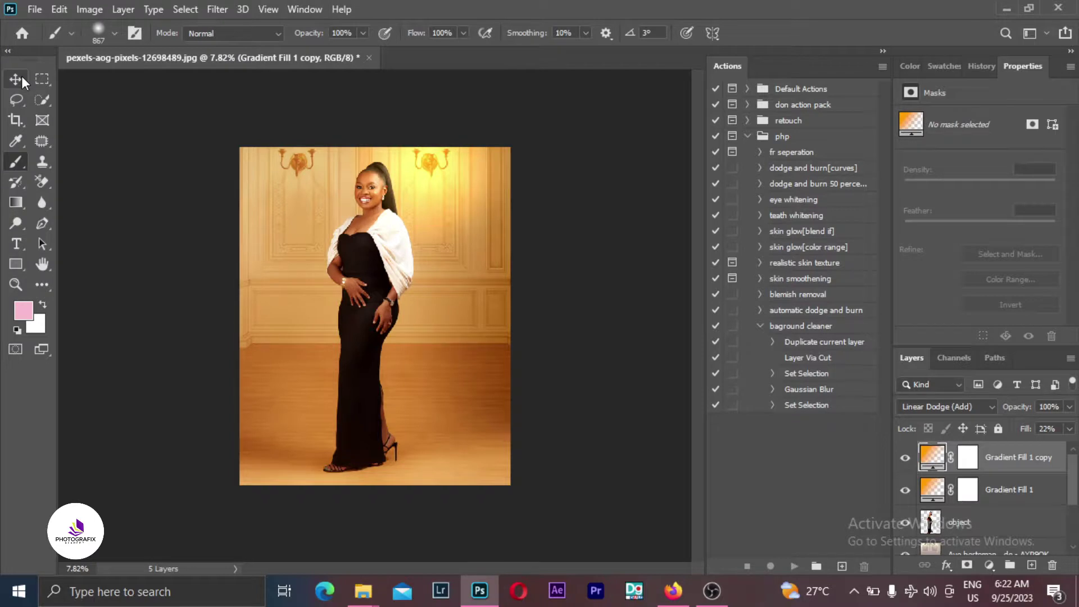
Try to shift the duplicated glow onto the left wall lamp with the Move tool.
{"action": "left_click", "coordinate": [21, 80]}
{"action": "mouse_move", "coordinate": [394, 175]}
{"action": "left_mouse_down"}
{"action": "mouse_move", "coordinate": [287, 173]}
{"action": "mouse_move", "coordinate": [295, 179]}
{"action": "left_mouse_up"}
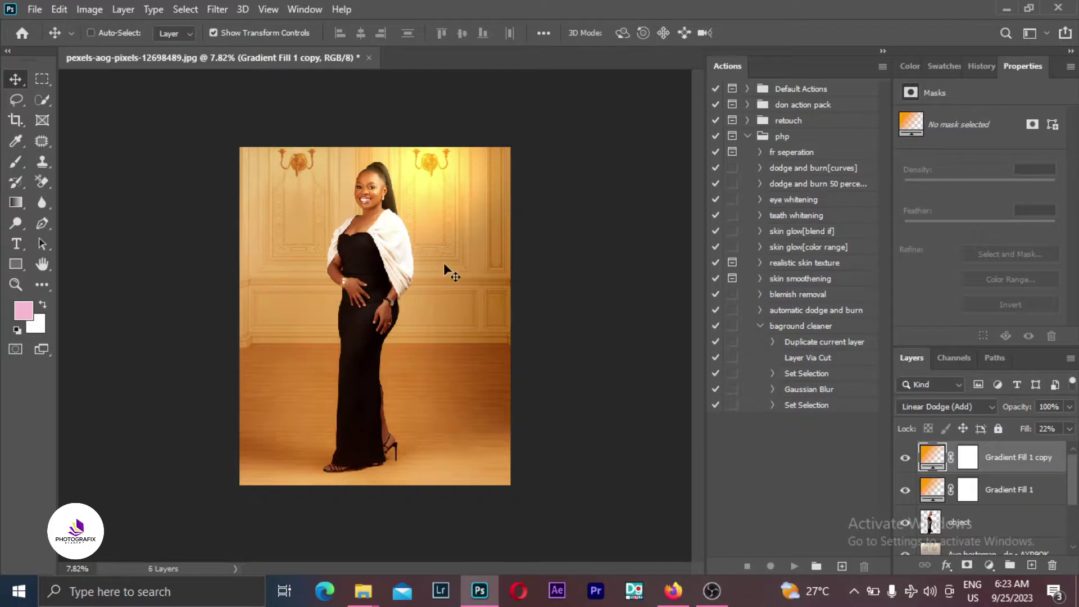
{"action": "key", "text": "ctrl"}
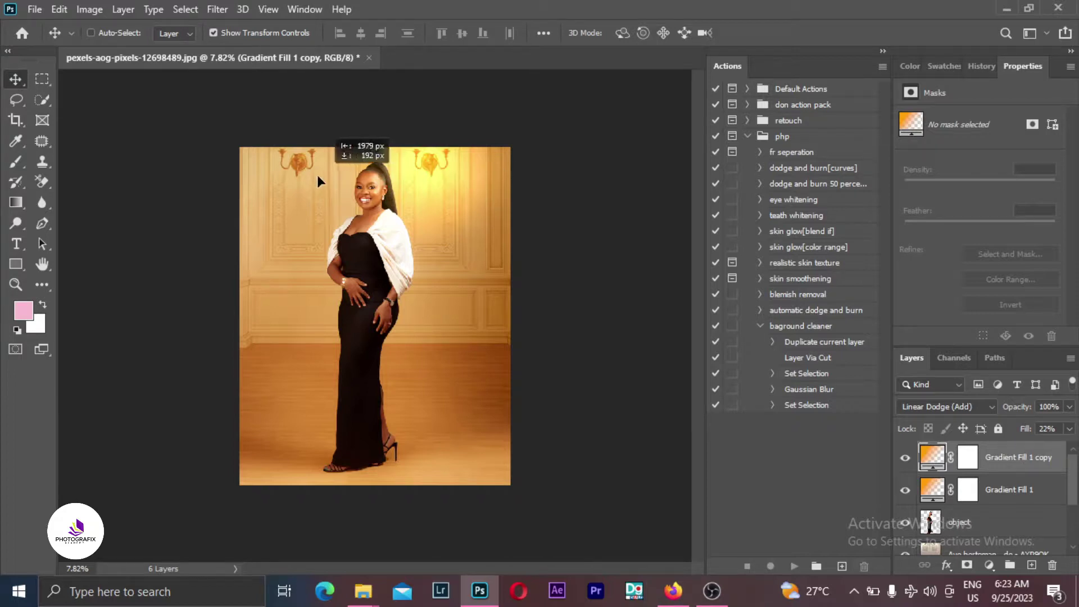
{"action": "key", "text": "ctrl"}
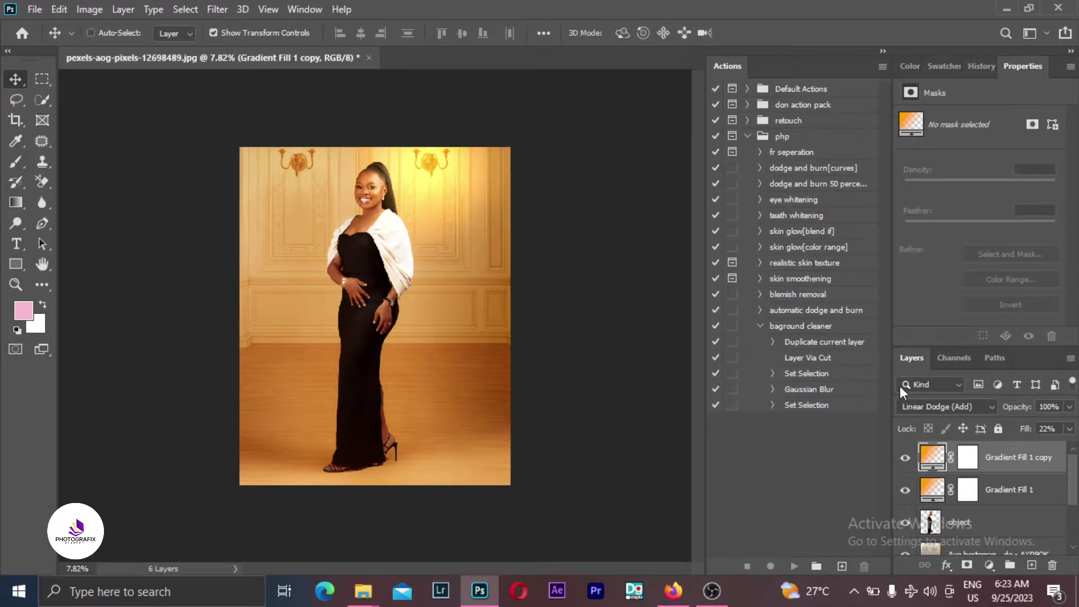
Reposition the copied gradient fill over the left wall lamp and set its scale to 53%.
{"action": "double_click", "coordinate": [933, 460]}
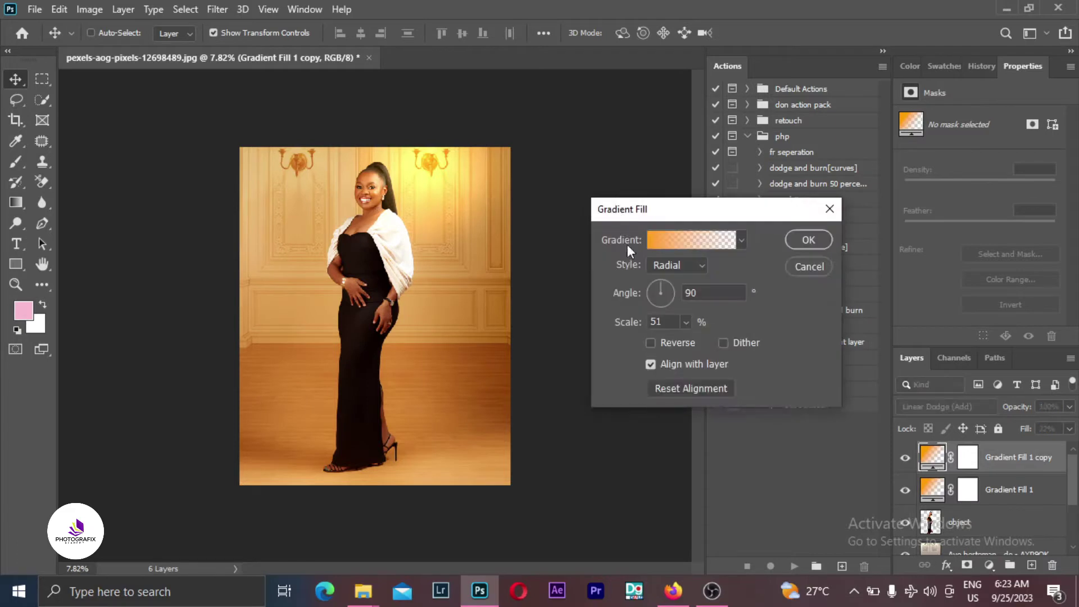
{"action": "left_click_drag", "start_coordinate": [399, 189], "coordinate": [289, 176]}
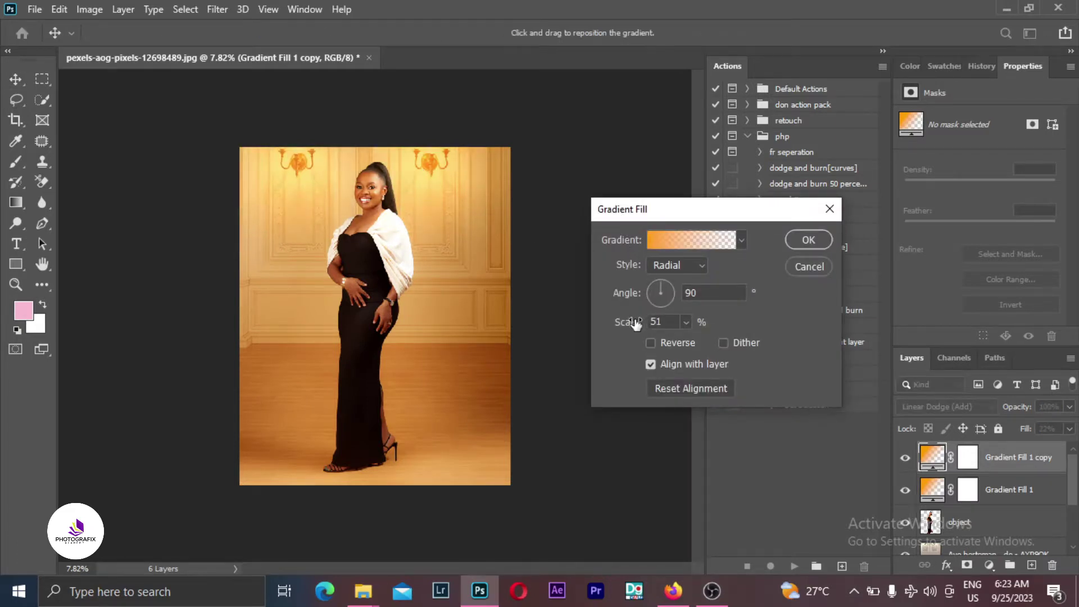
{"action": "mouse_move", "coordinate": [638, 322]}
{"action": "left_mouse_down"}
{"action": "mouse_move", "coordinate": [623, 325]}
{"action": "mouse_move", "coordinate": [638, 331]}
{"action": "left_mouse_up"}
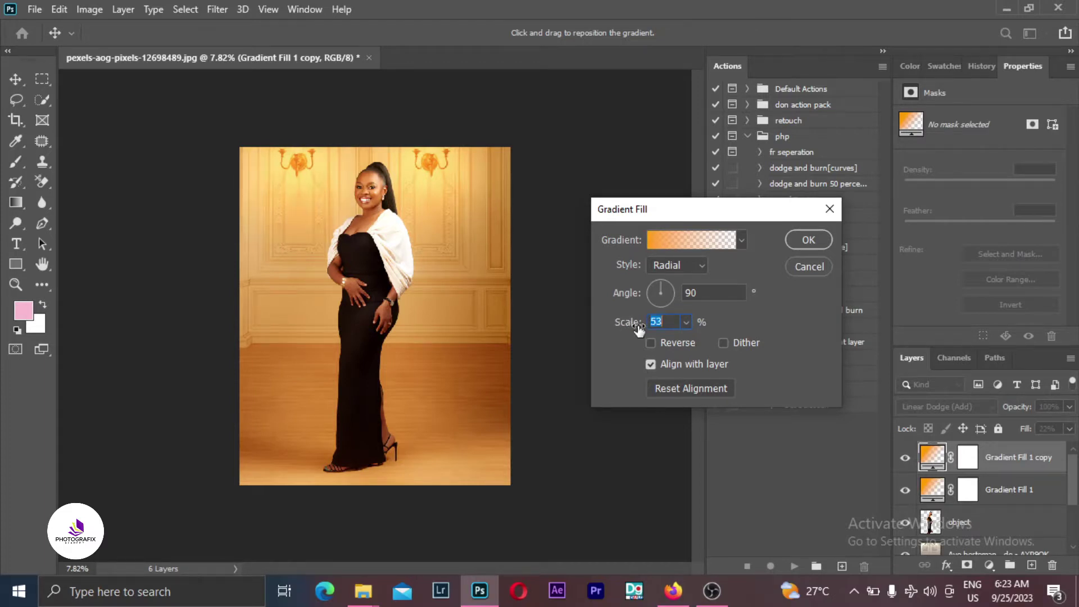
{"action": "left_click", "coordinate": [825, 237]}
Group the two gradient fill layers and lower the group's opacity to 65%.
{"action": "key", "text": "ctrl"}
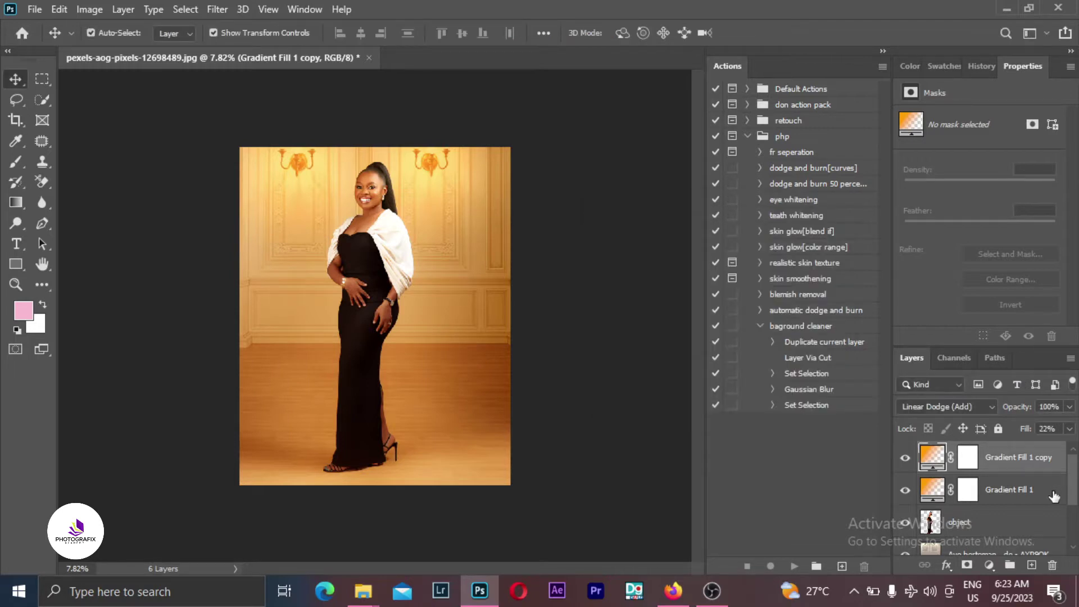
{"action": "left_click", "coordinate": [1055, 496], "text": "ctrl"}
{"action": "key", "text": "ctrl+g"}
{"action": "left_click", "coordinate": [1069, 408]}
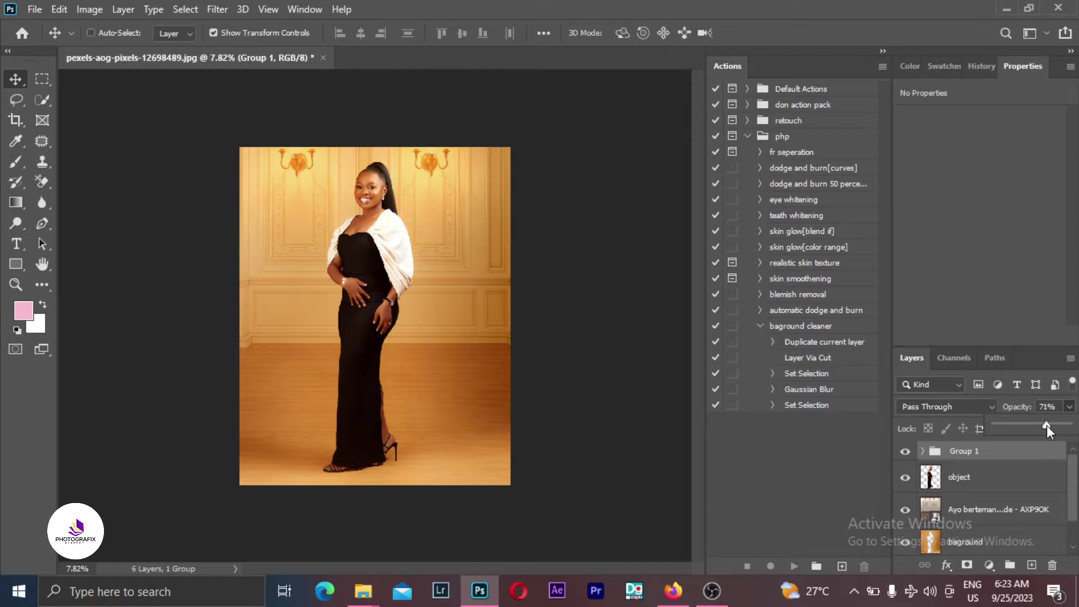
Toggle the gradient group's visibility to compare the portrait with and without the lamp glows.
{"action": "left_click", "coordinate": [905, 453]}
{"action": "left_click", "coordinate": [905, 453]}
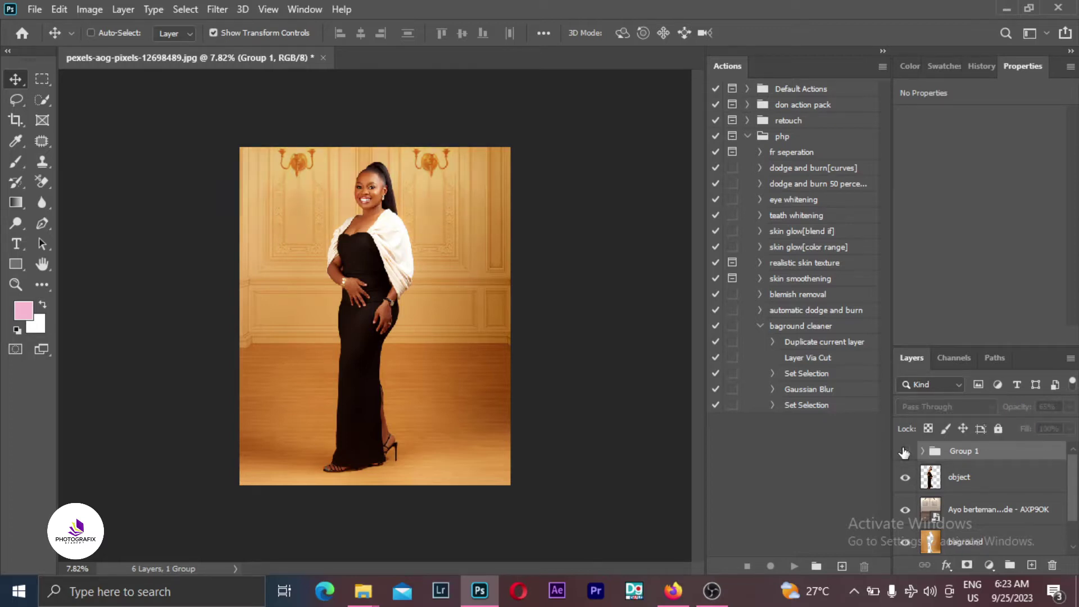
{"action": "left_click", "coordinate": [904, 452]}
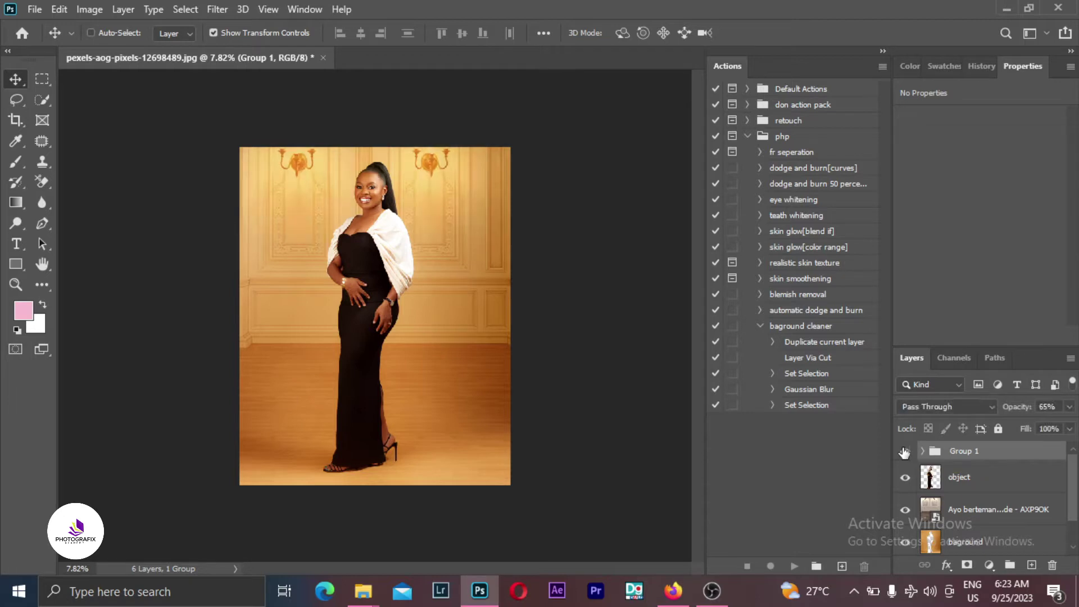